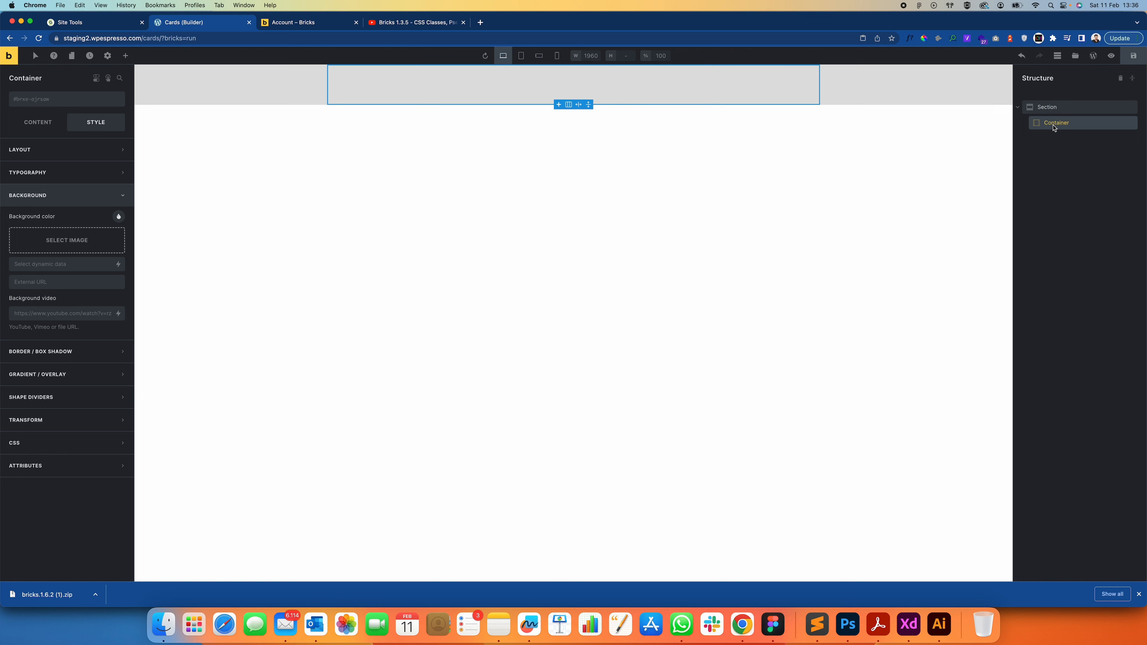
Split the section's container into three equal-width columns and check each one in the structure.
left_click(567, 105)
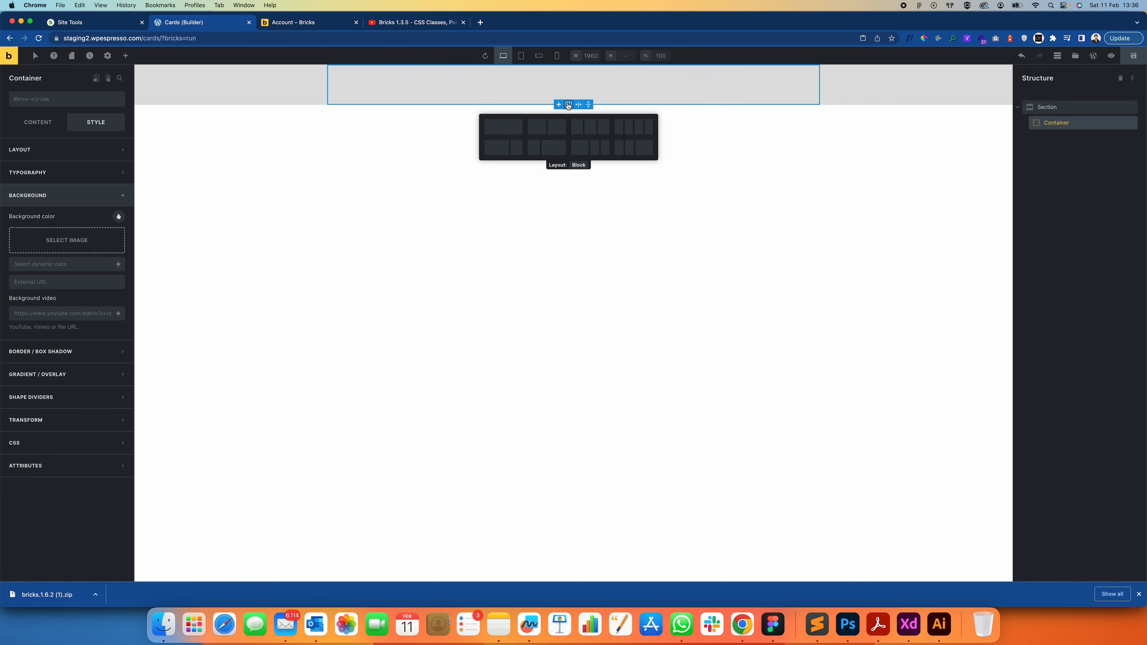
left_click(584, 130)
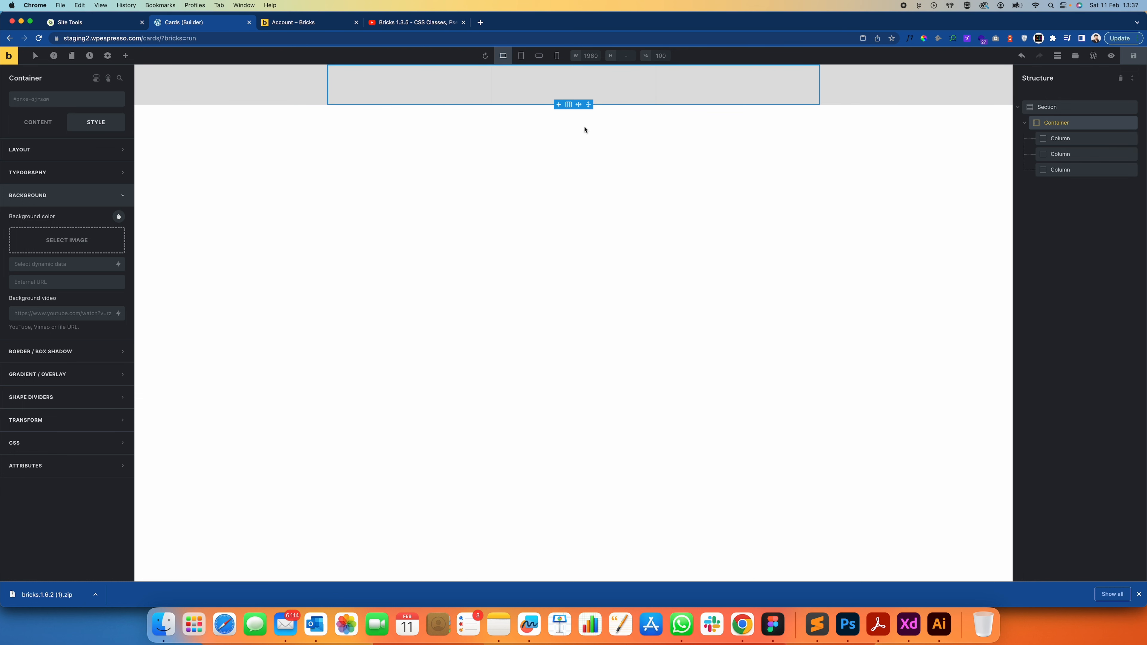
left_click(1059, 138)
left_click(1060, 154)
left_click(1061, 170)
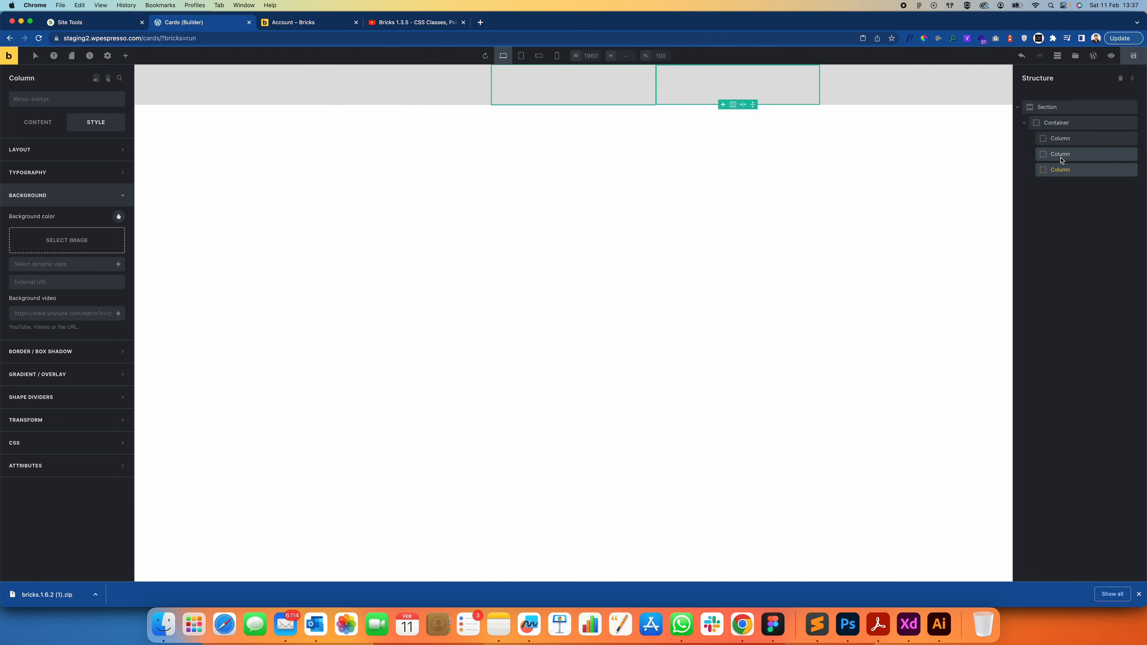
left_click(1058, 139)
left_click(1054, 129)
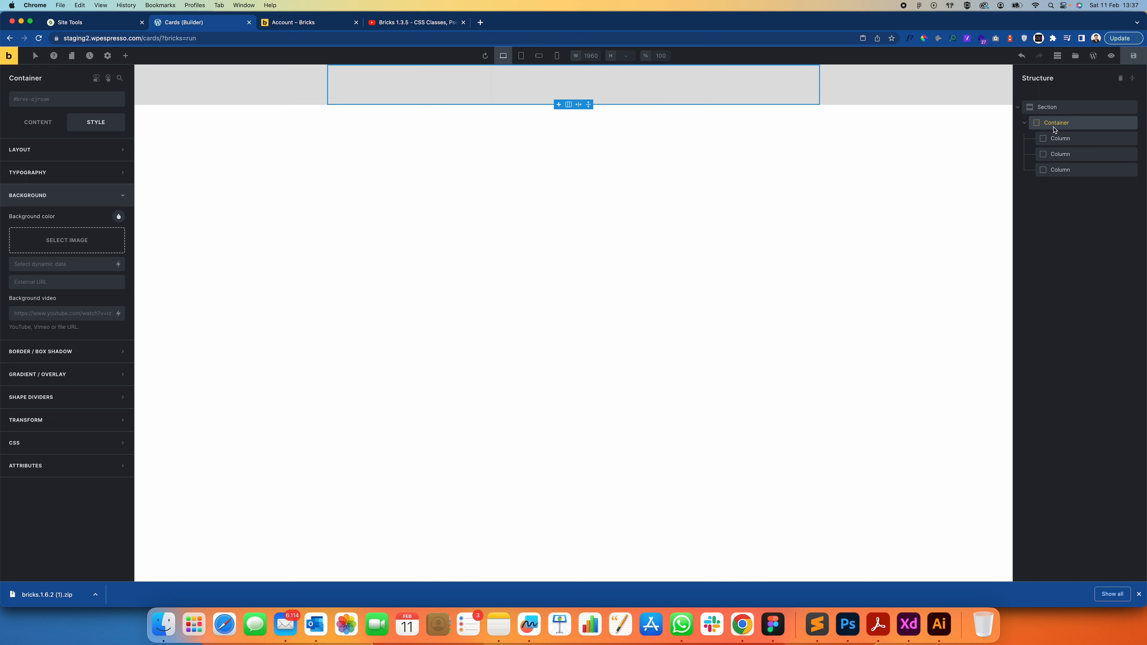
Add a heading, basic text, an icon and a button to the first column, placing the icon above the heading.
left_click(1063, 143)
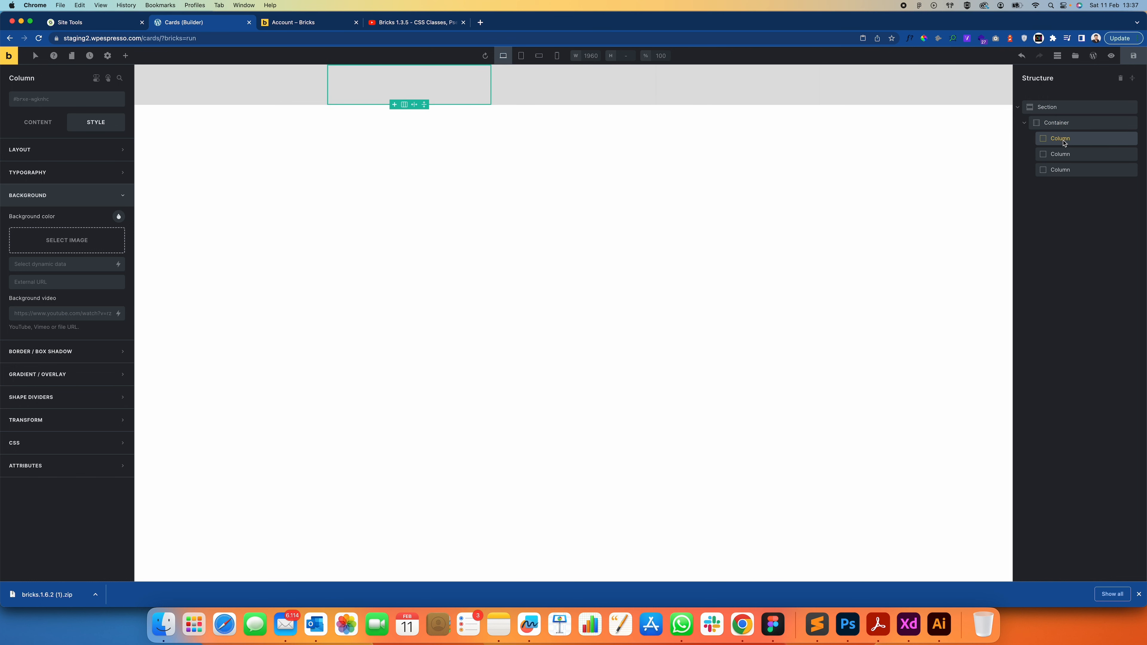
left_click(126, 56)
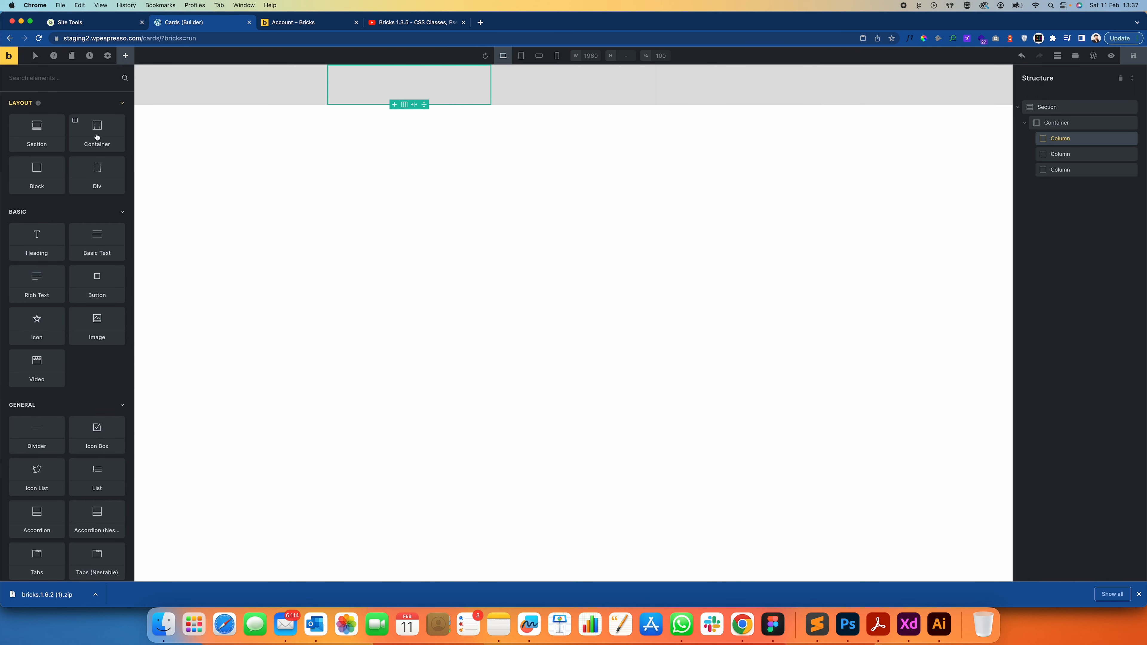
left_click(46, 239)
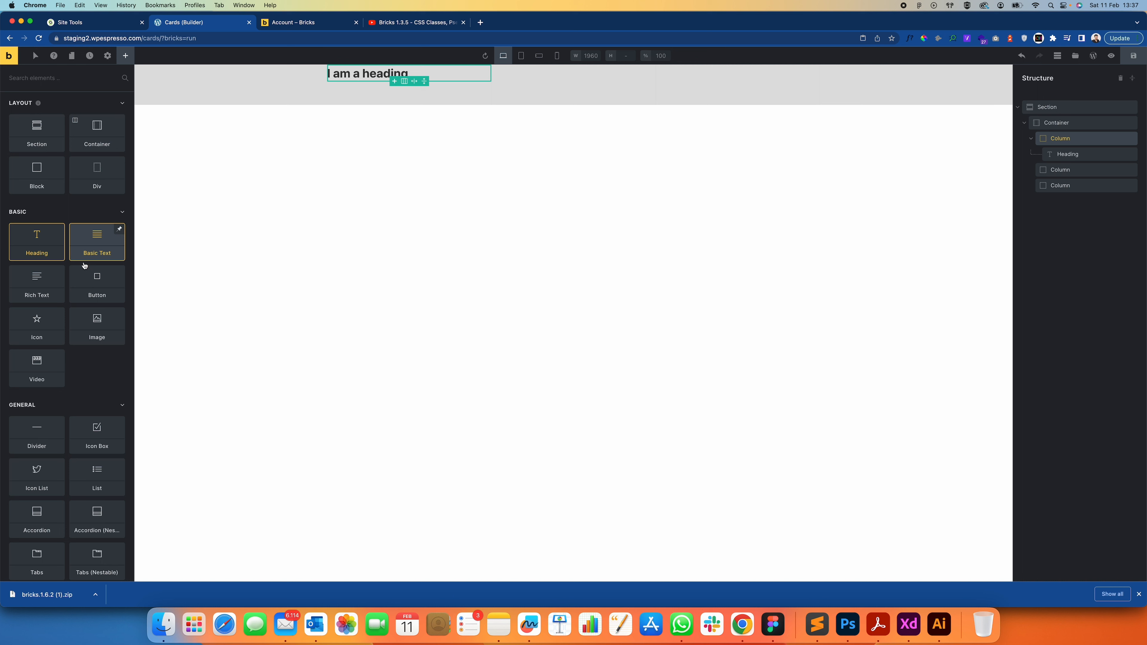
left_click(95, 240)
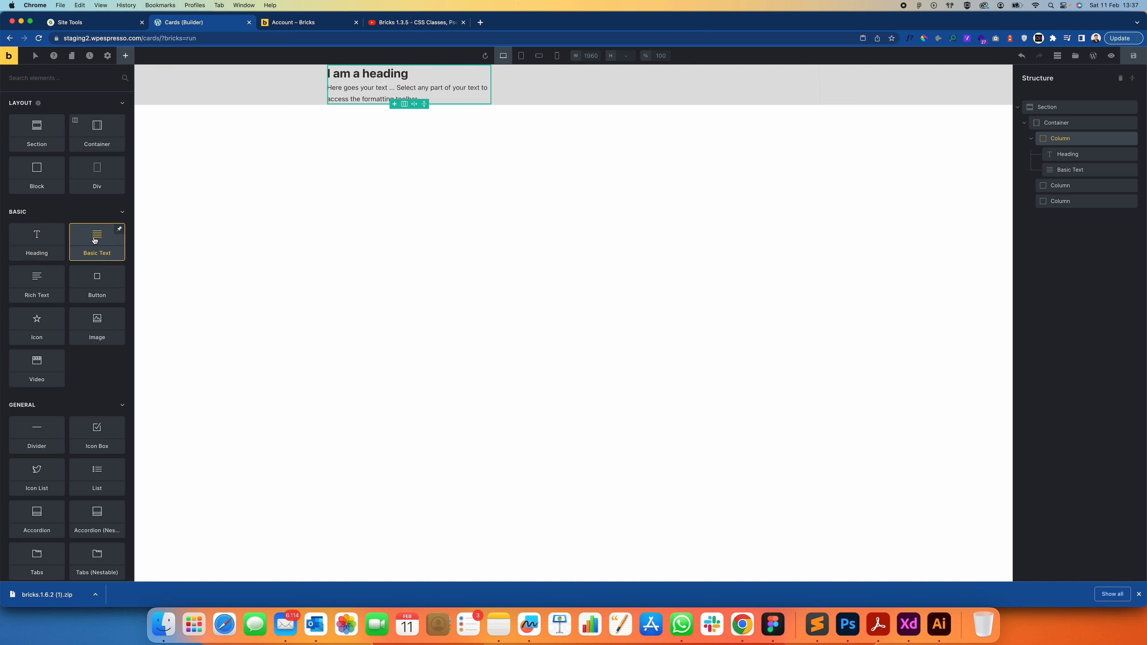
left_click(44, 331)
left_click(97, 285)
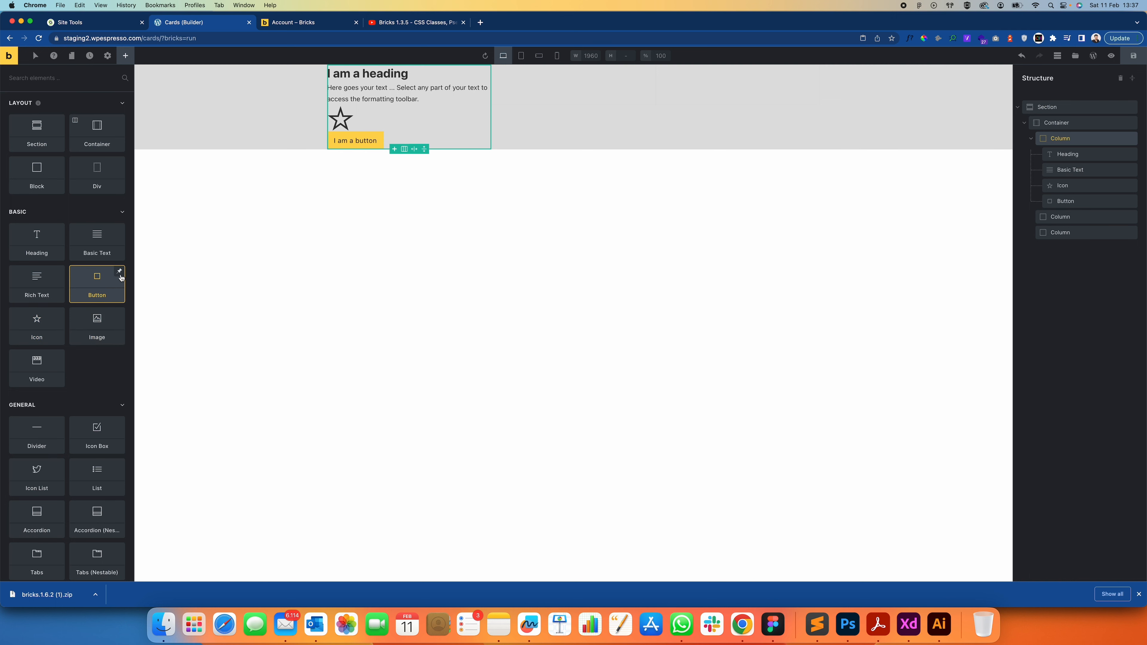
left_click_drag(346, 119, 358, 86)
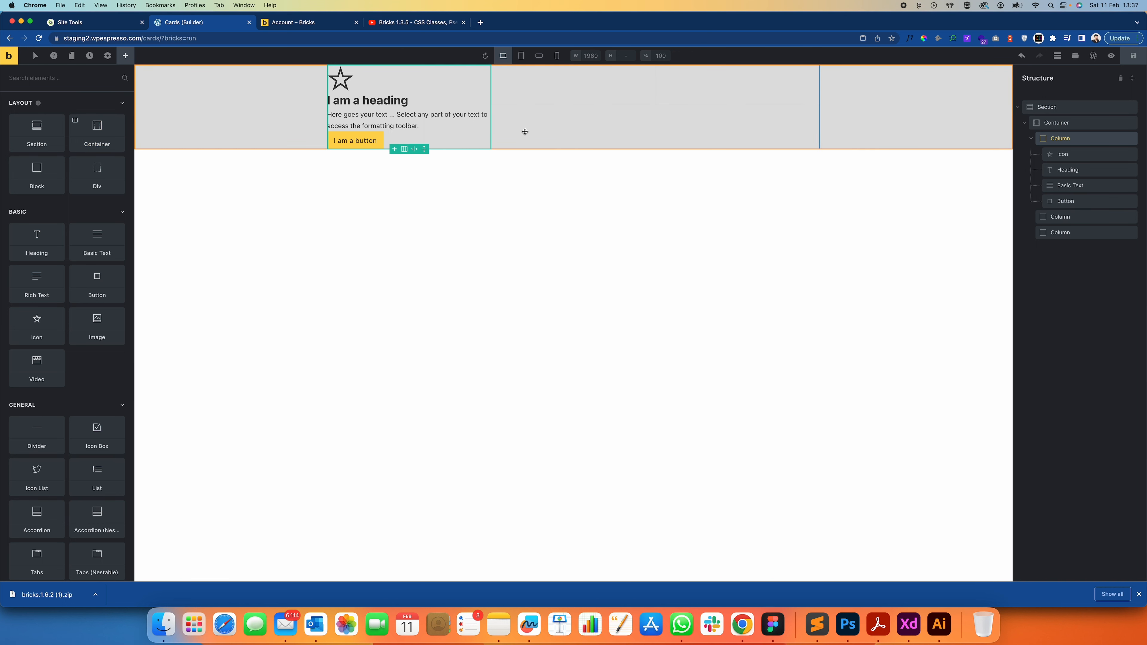
Set the first column's row gap to 20px.
left_click(1072, 142)
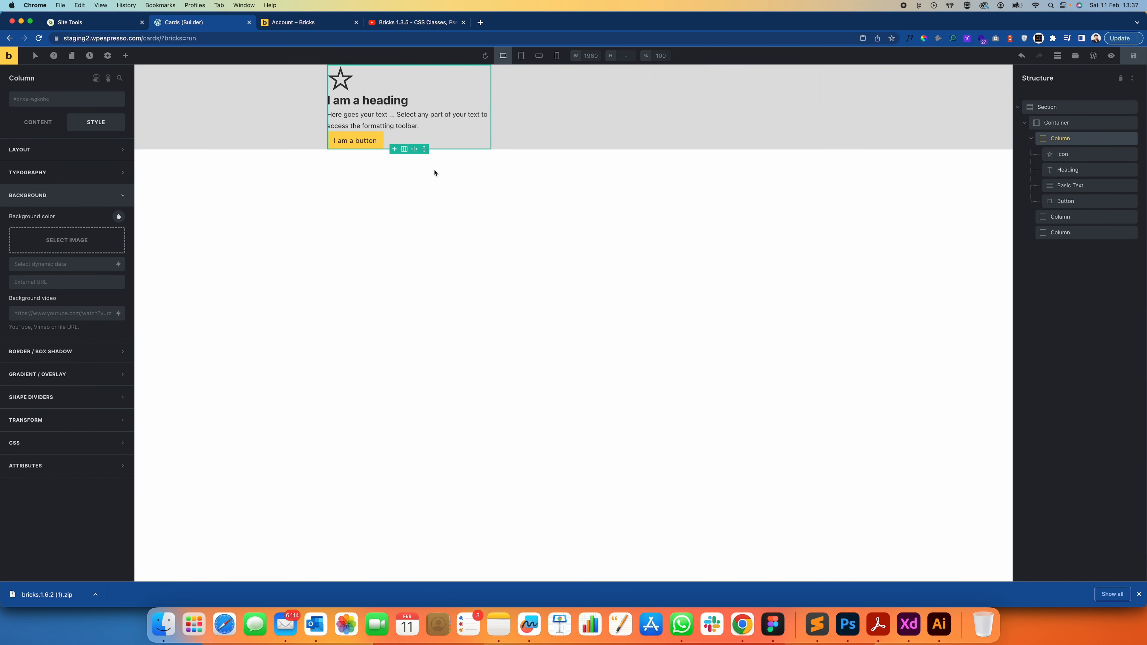
left_click(40, 125)
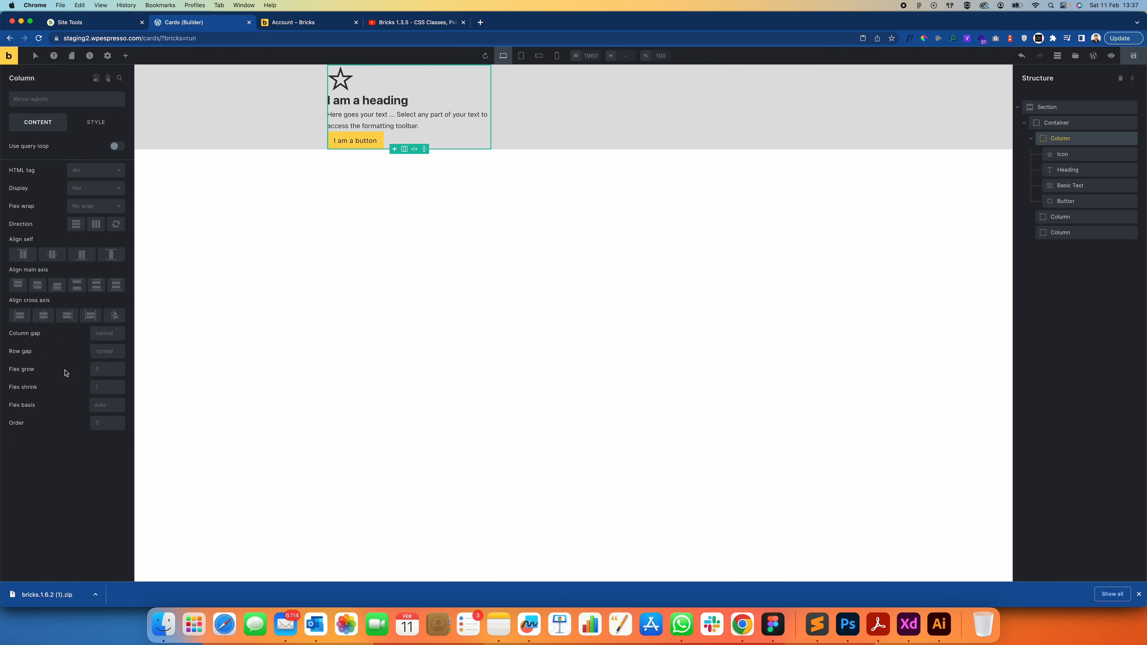
left_click(104, 353)
type("20")
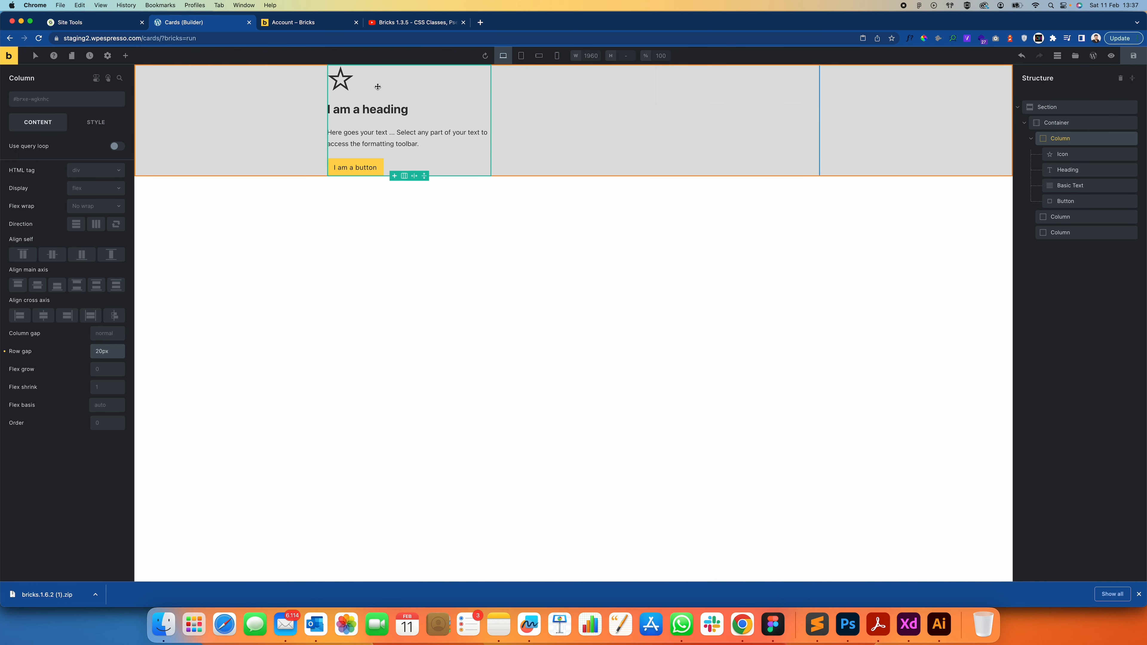
Set the first column's margin to 2em and its padding to 4em on all four sides.
left_click(92, 127)
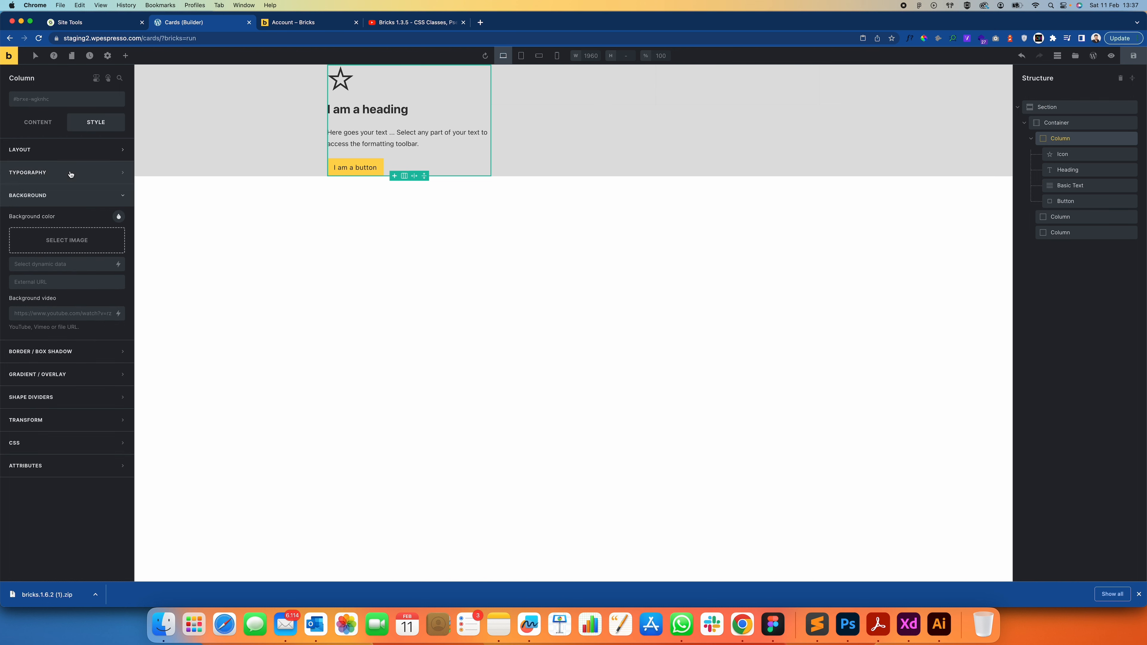
left_click(68, 154)
left_click(40, 225)
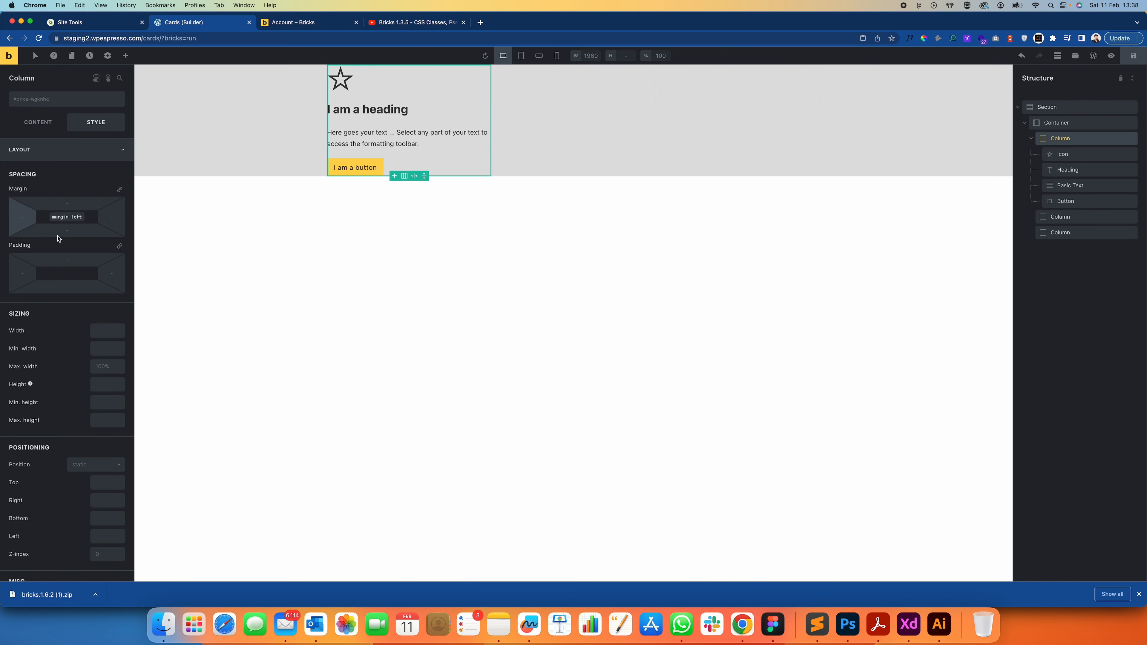
type("2em")
left_click(120, 190)
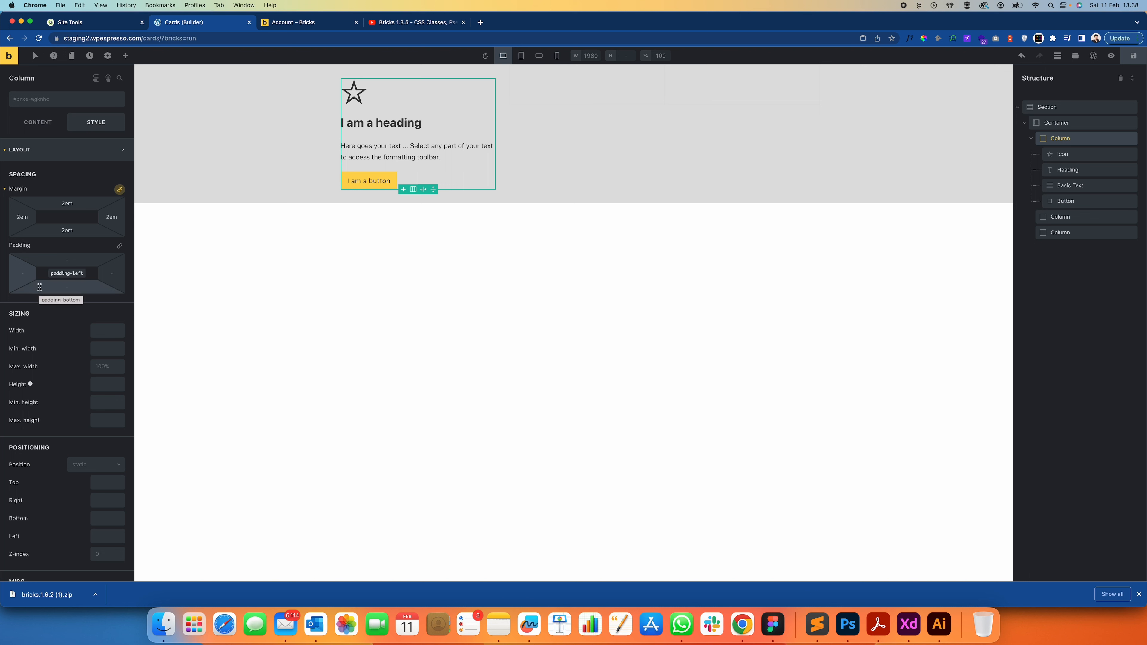
type("4em")
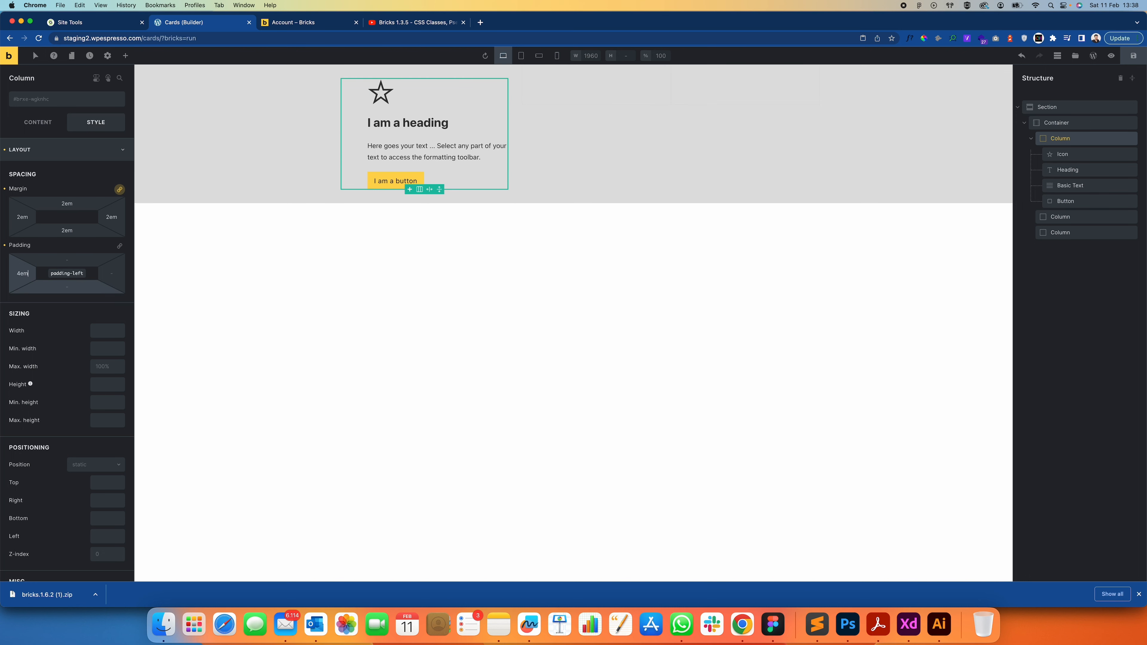
left_click(120, 247)
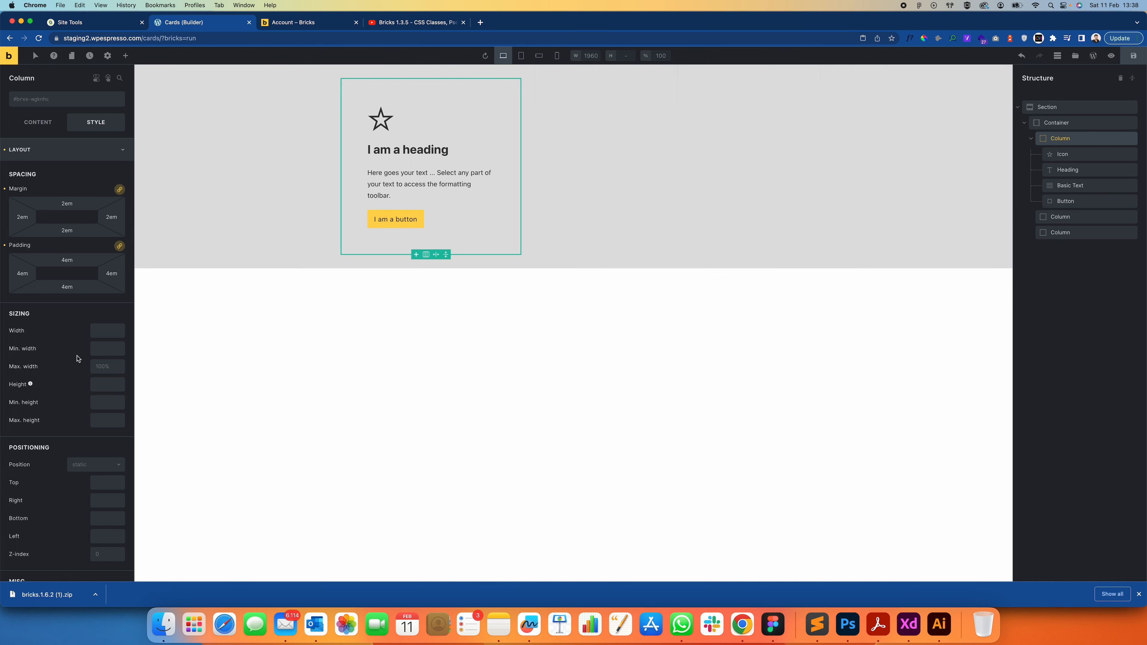
Give the first column the light background color #F5F5F5 from the default palette.
scroll(108, 398, "down", 5)
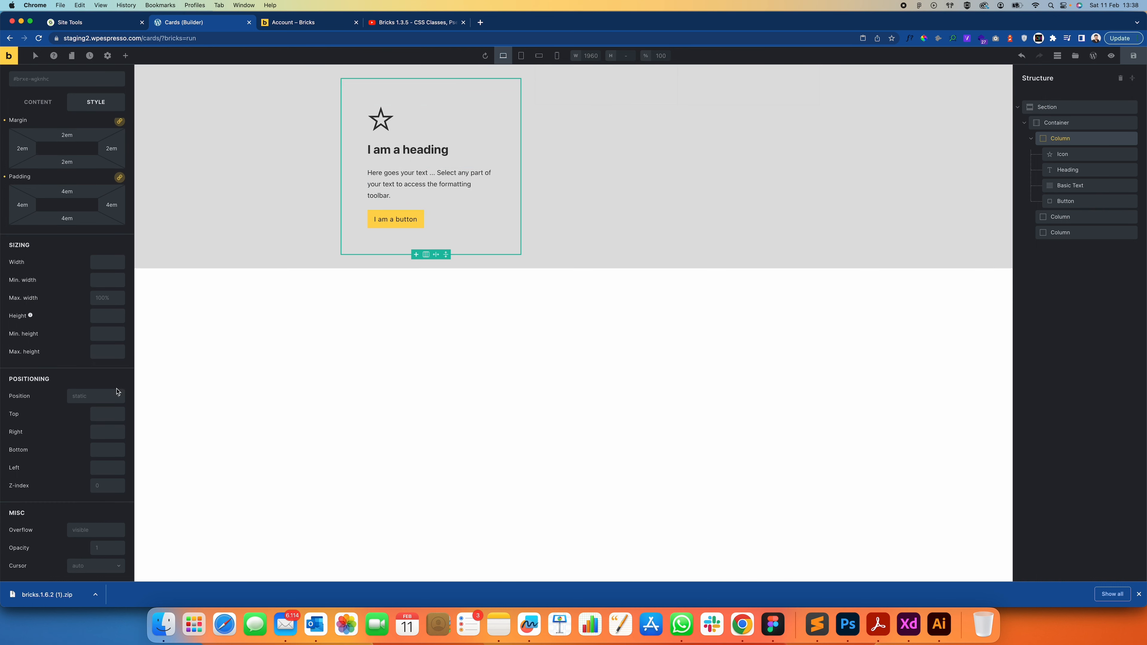
scroll(108, 398, "down", 4)
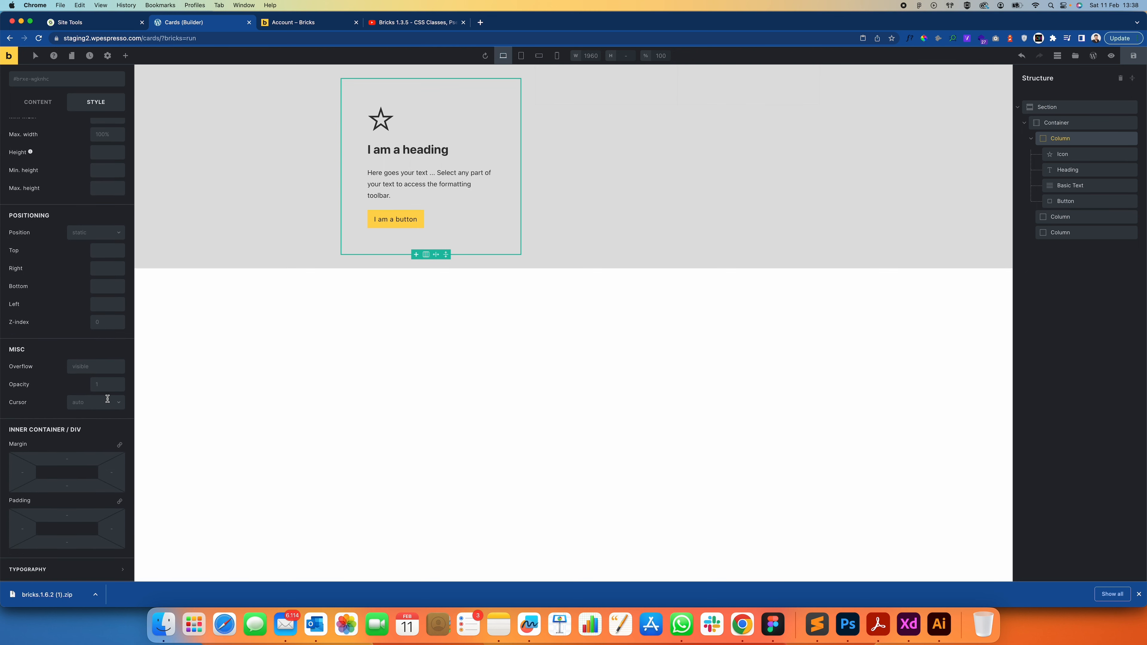
scroll(107, 401, "down", 6)
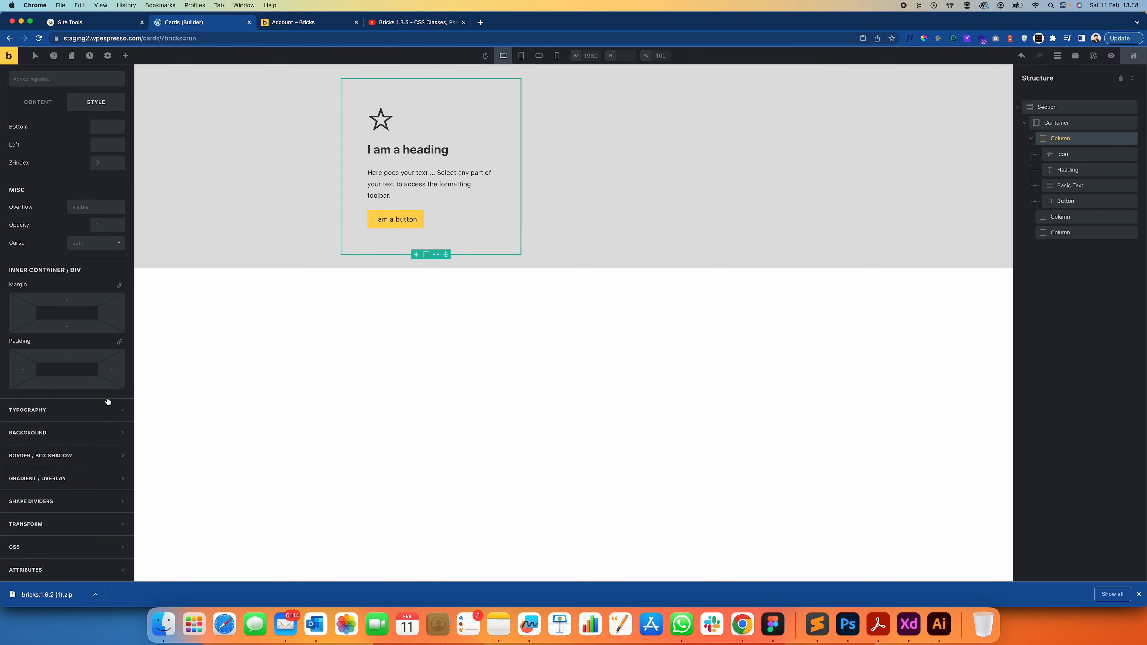
left_click(92, 426)
left_click(119, 217)
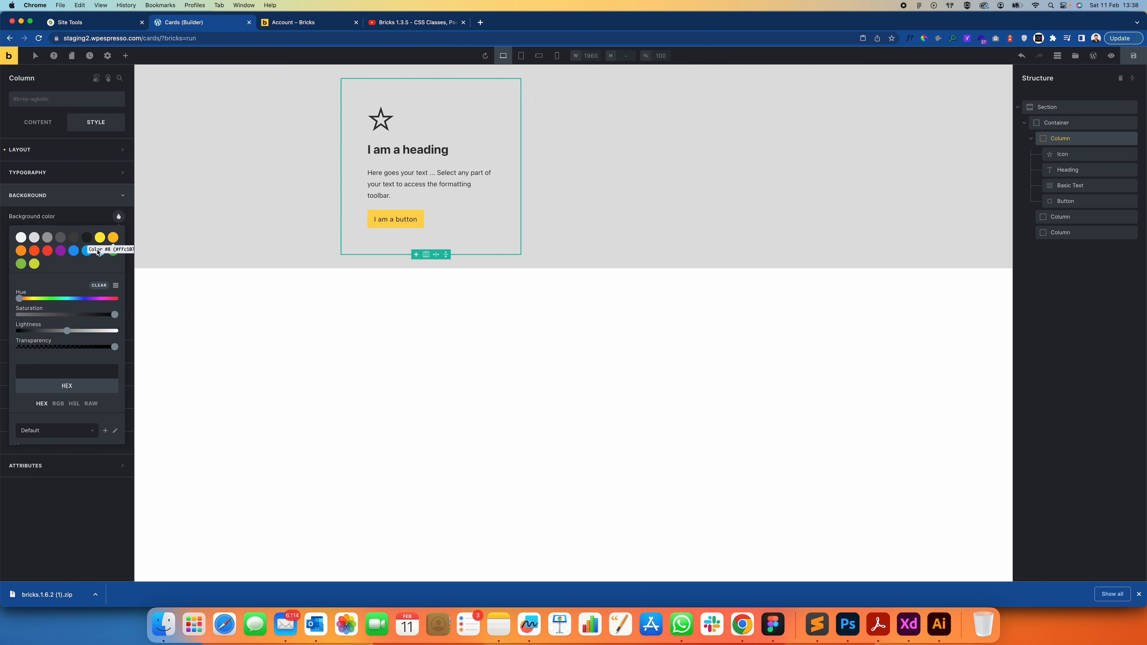
left_click(21, 237)
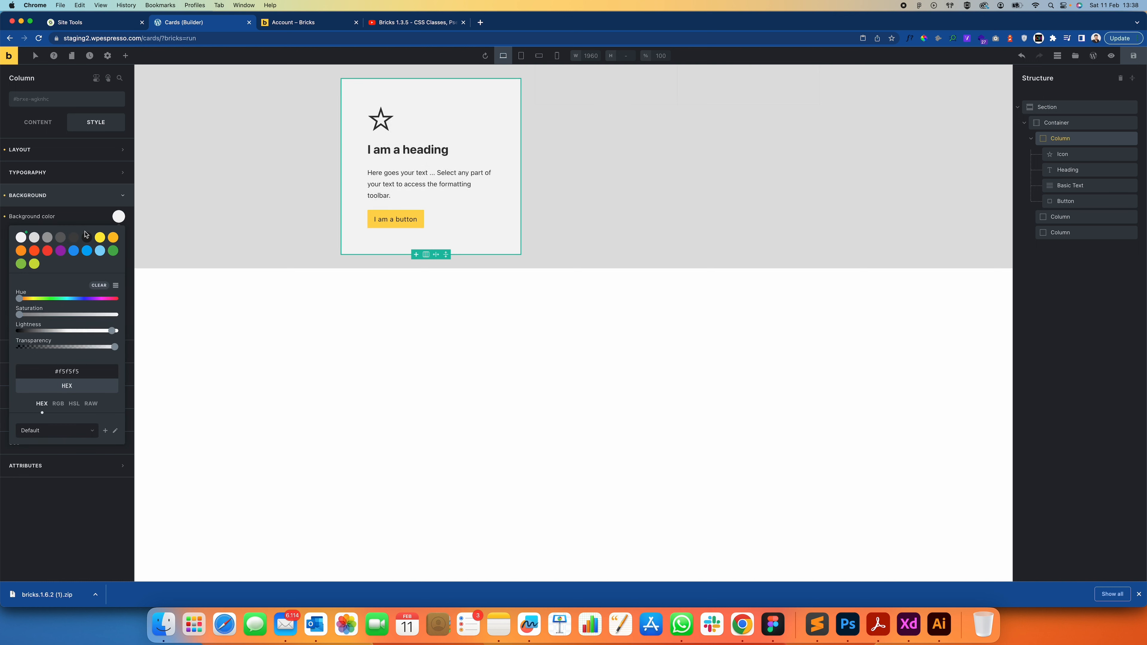
left_click(117, 219)
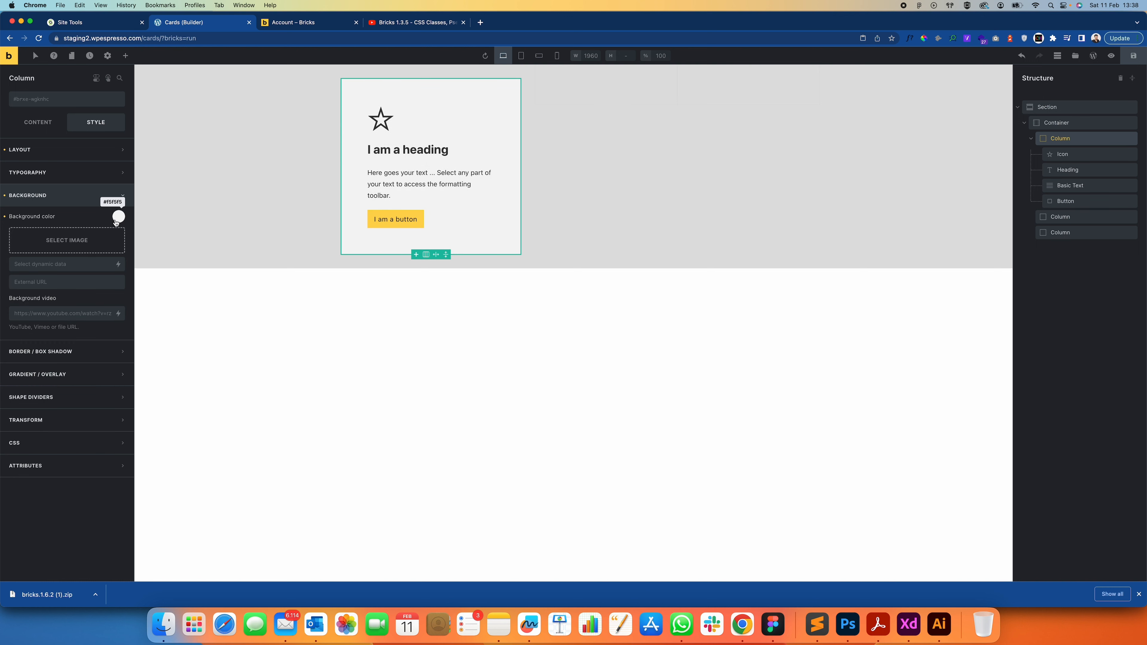
Round all four corners of the first column with a 10px border radius.
left_click(62, 351)
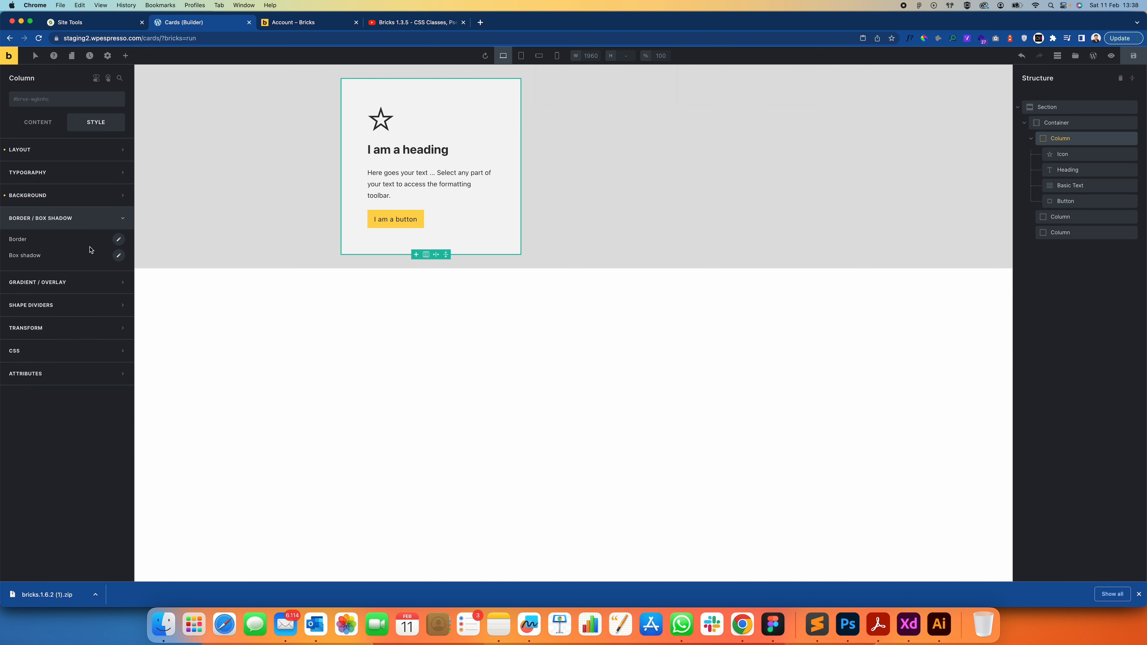
left_click(119, 241)
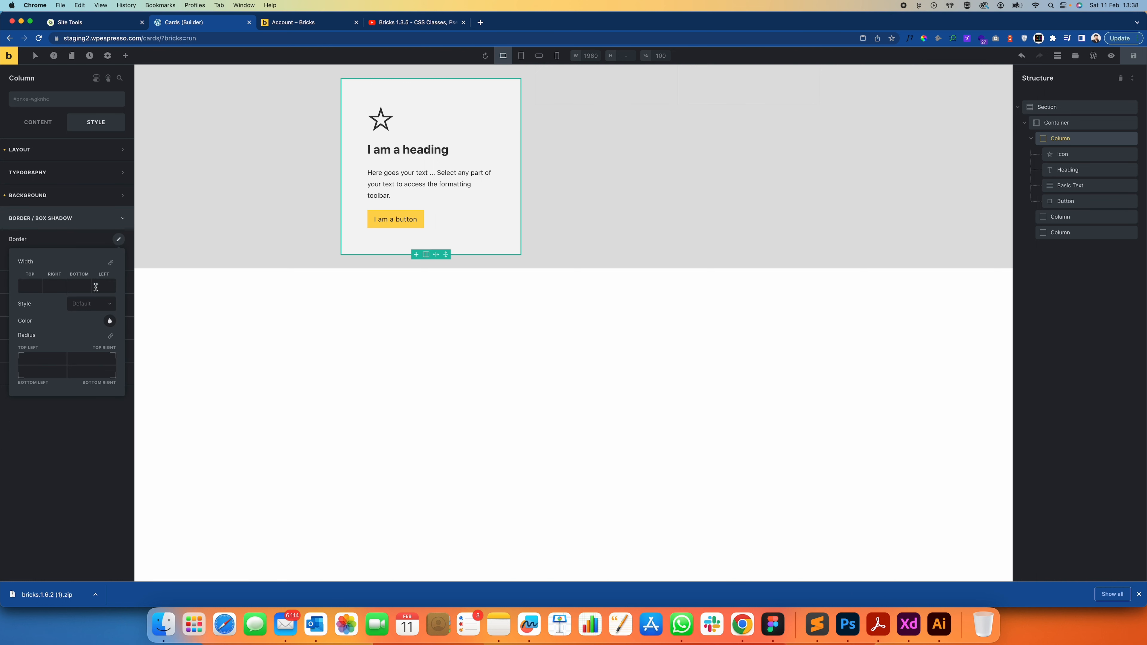
left_click(42, 360)
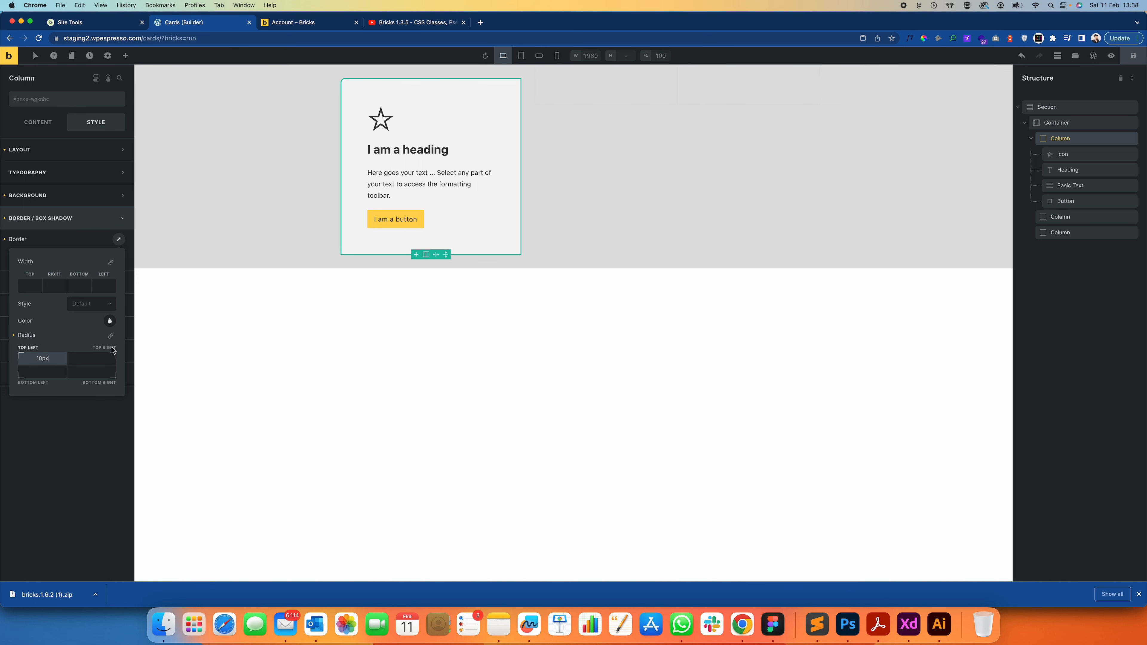
left_click(111, 337)
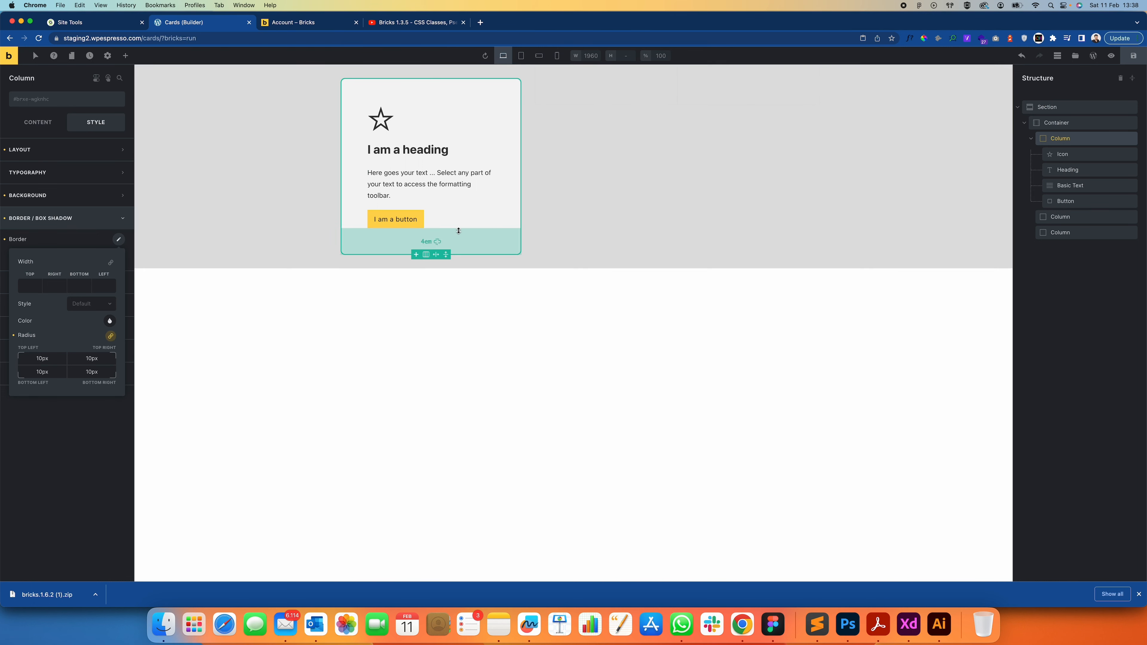
left_click(54, 239)
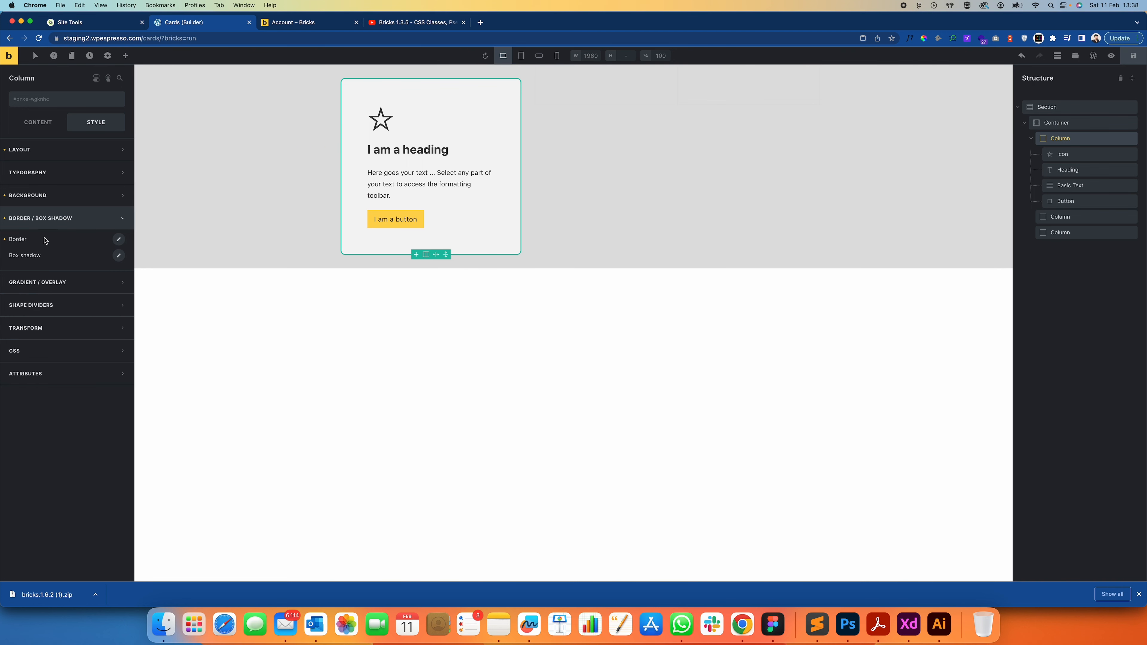
left_click(51, 224)
left_click(50, 224)
Add a box shadow to the first column with a 20px Y offset, 40px blur and color #212121.
left_click(119, 256)
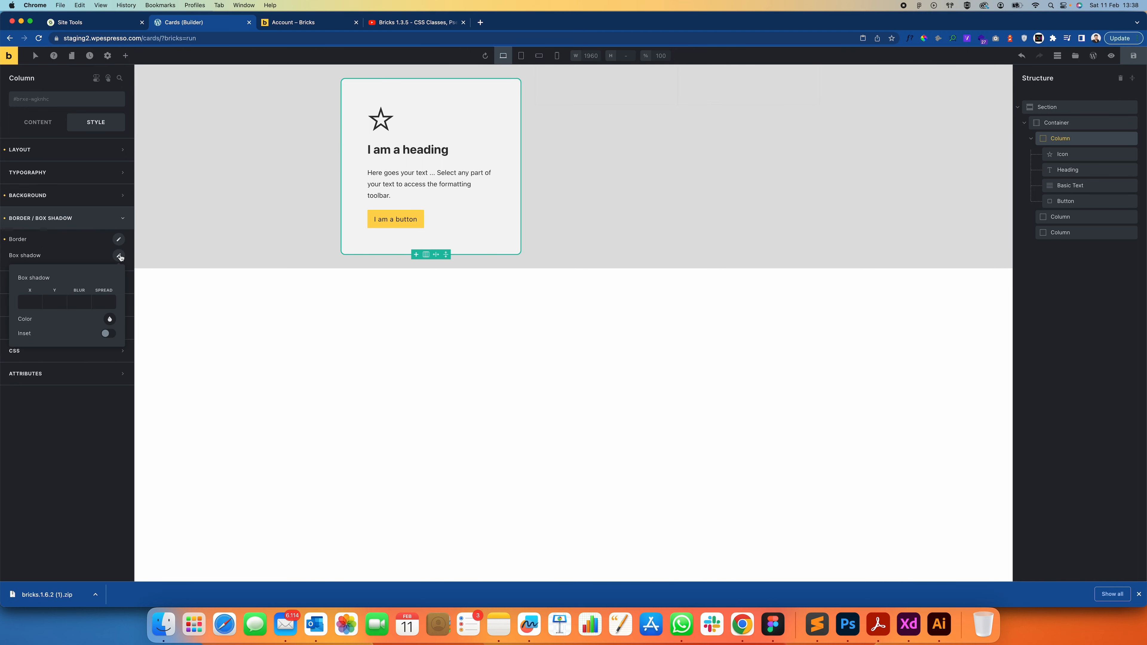
left_click(56, 301)
type("20px")
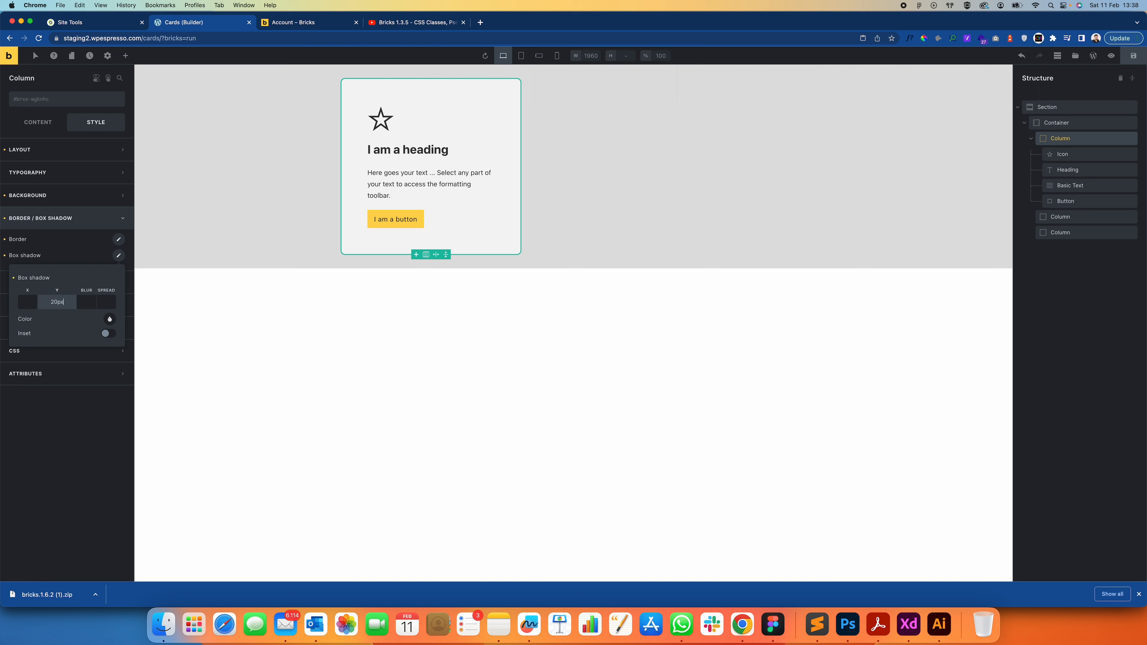
left_click(110, 321)
left_click(86, 339)
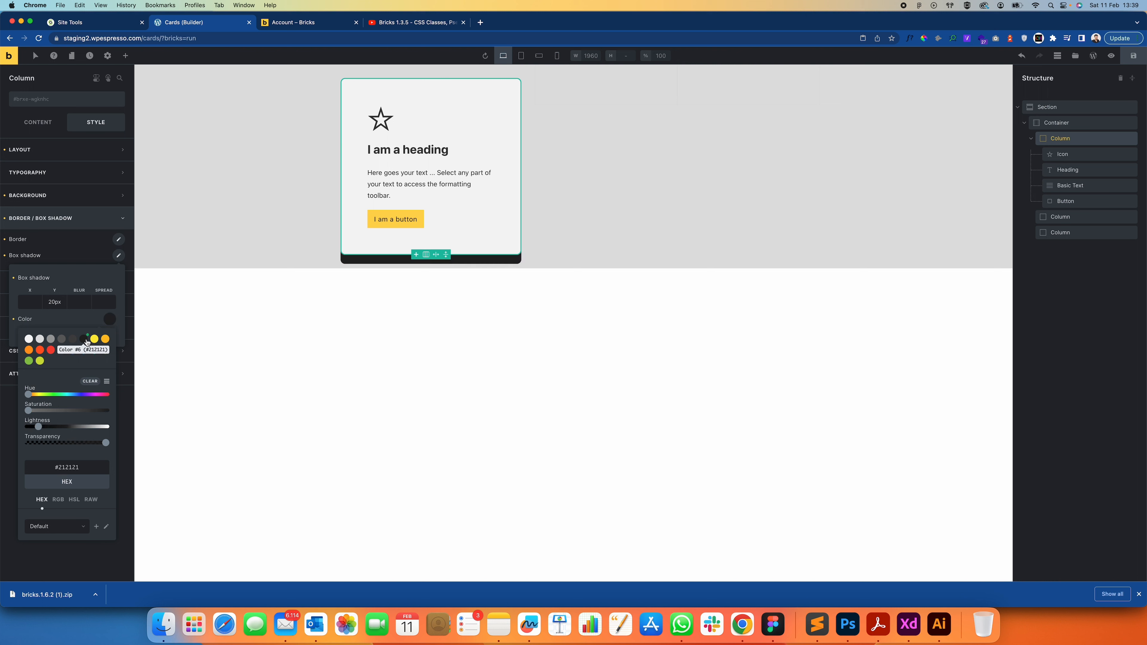
left_click(80, 305)
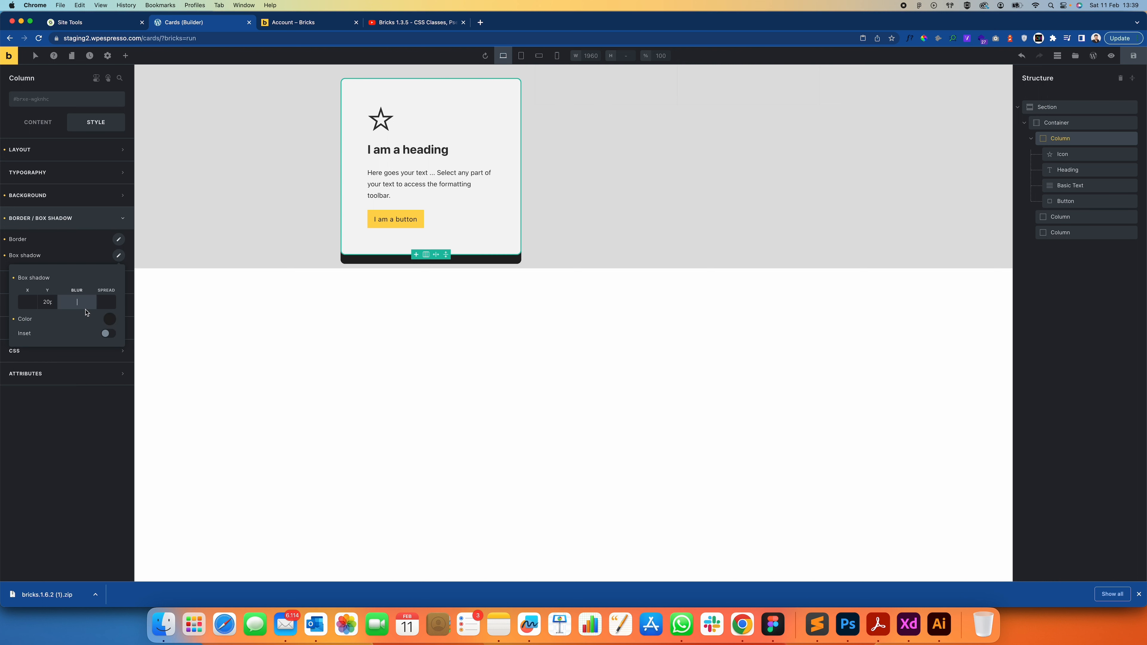
type("40")
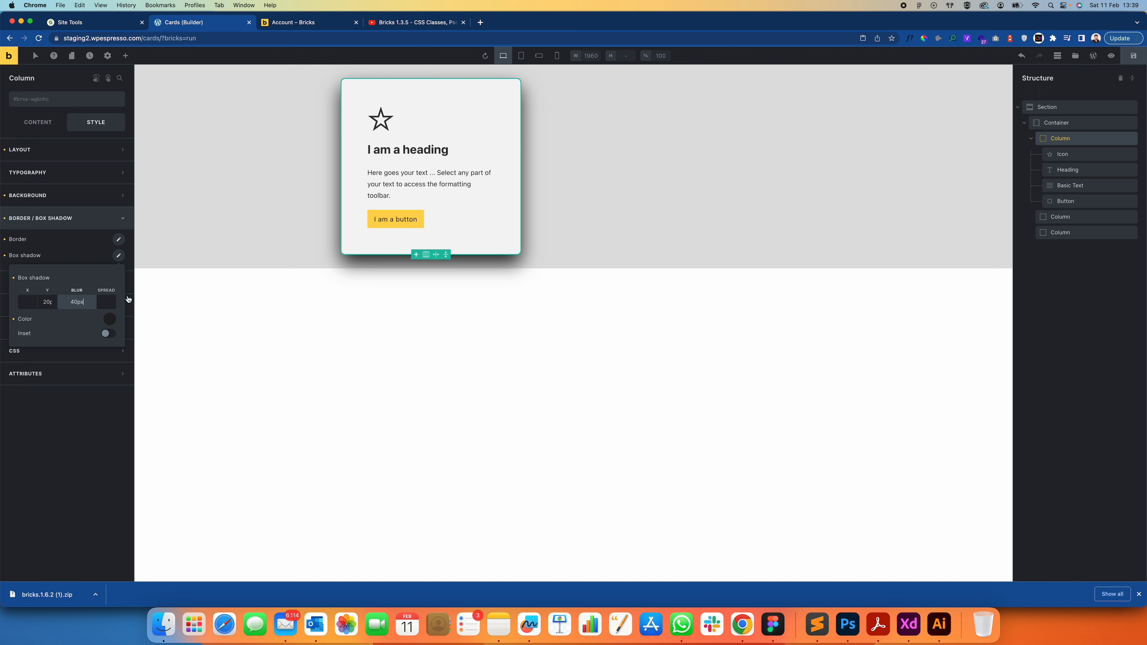
Lower the opacity of the first column's box shadow color to 0.03.
left_click(110, 320)
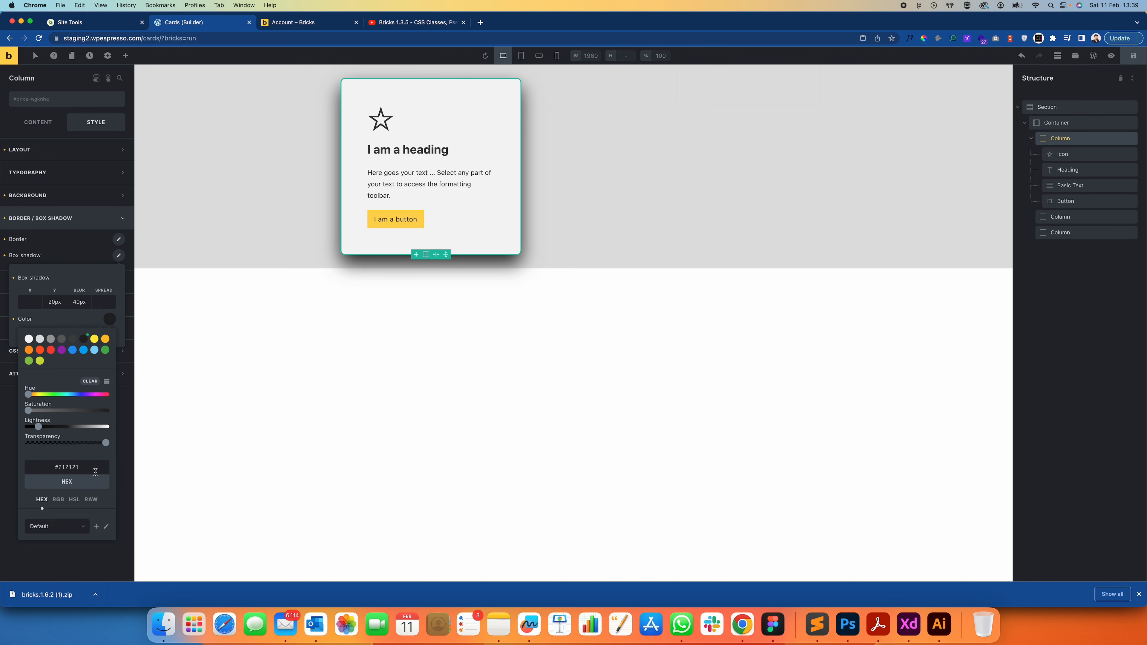
left_click_drag(104, 446, 32, 445)
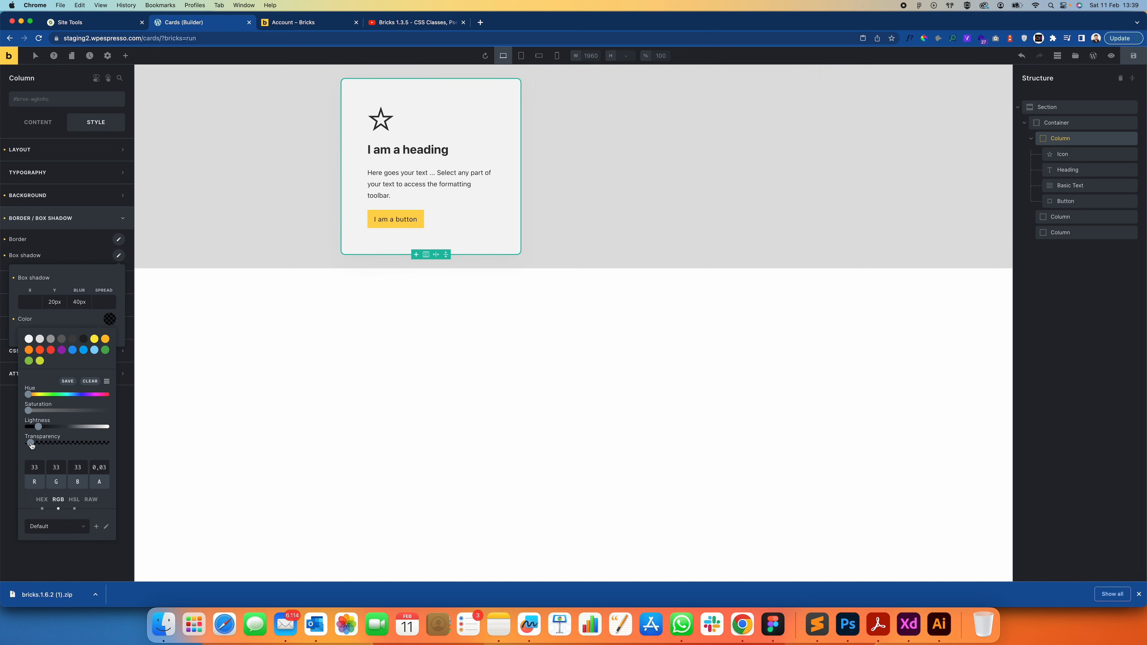
left_click(77, 319)
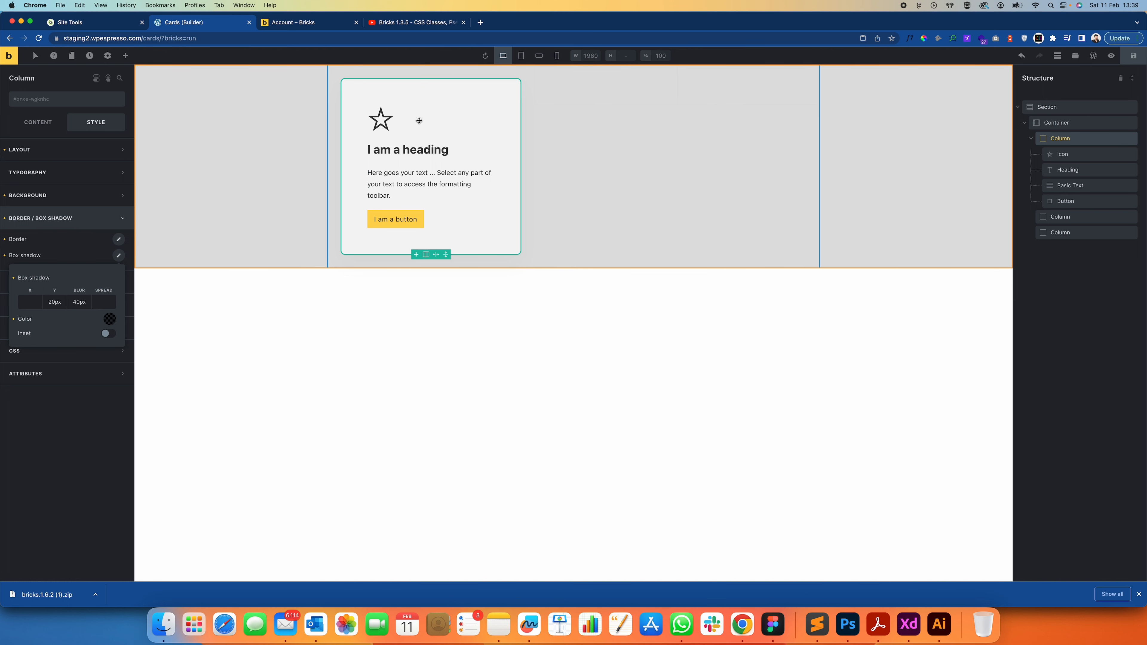
Delete the old simple-card-v1 class and add a new global class named simple-card-version-1 to the first column.
left_click(1063, 143)
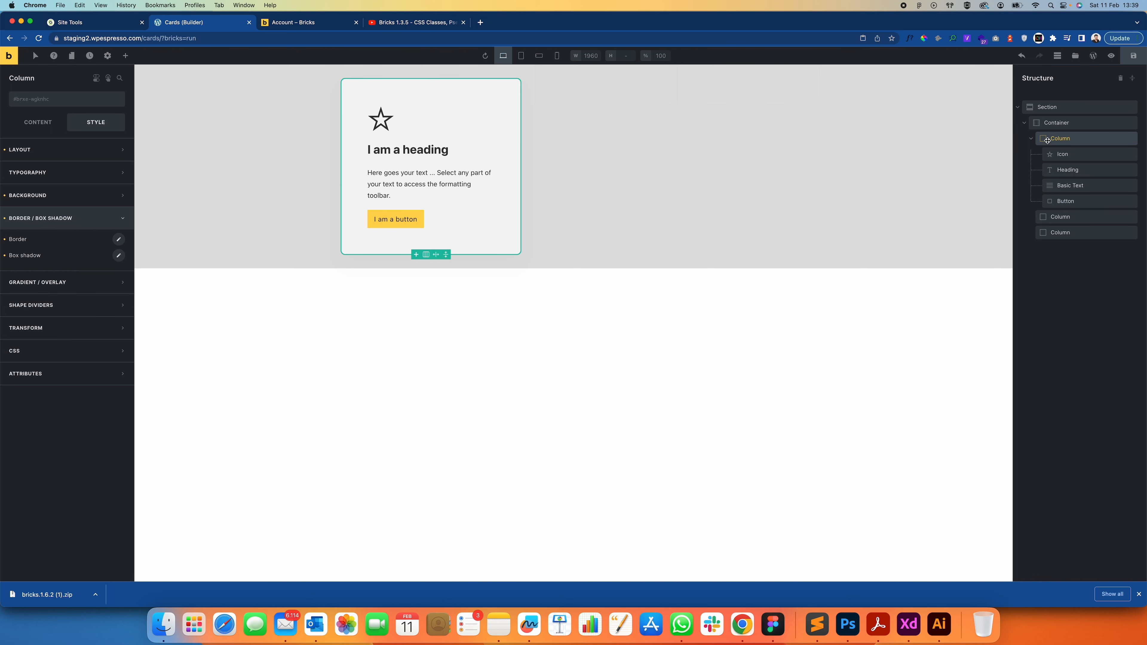
left_click(1030, 139)
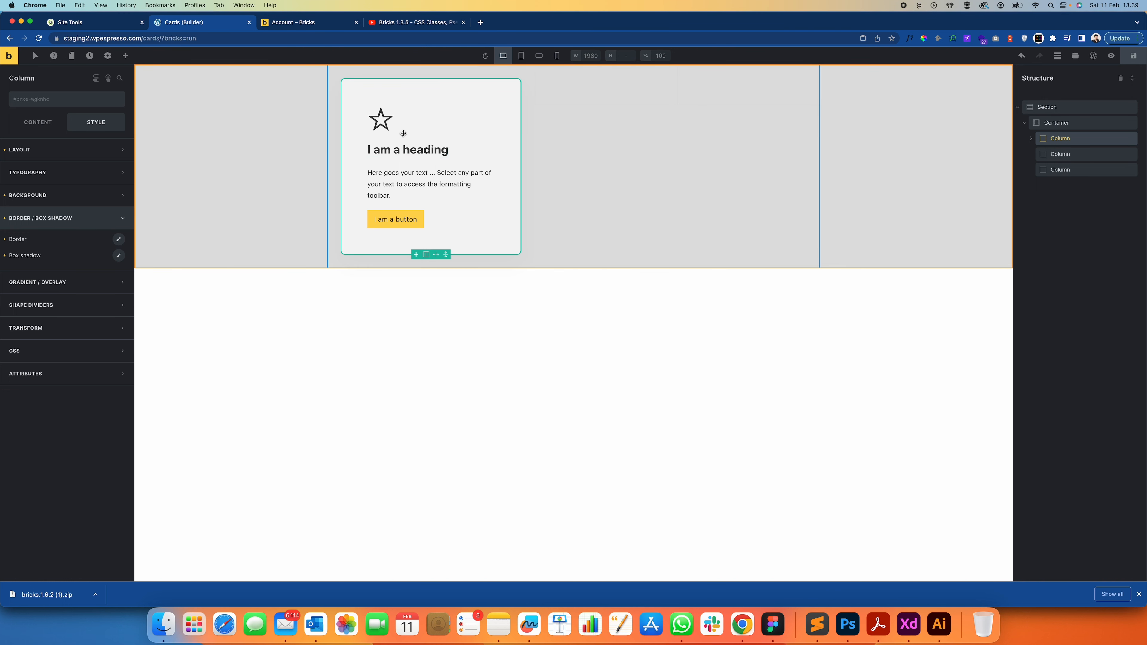
left_click(44, 101)
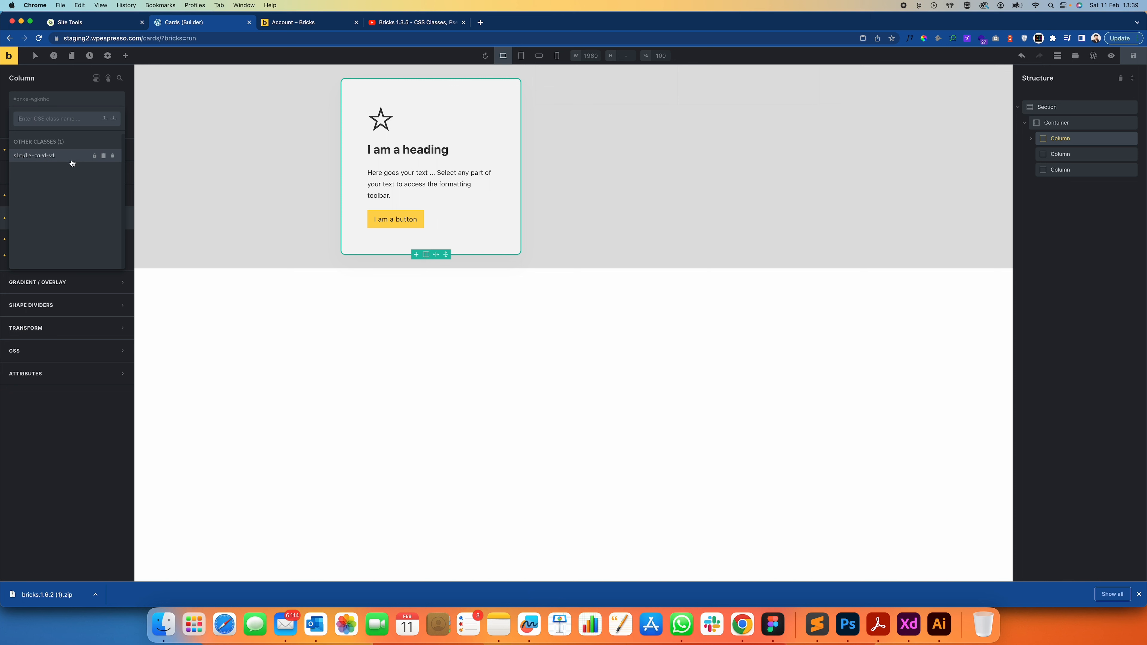
left_click(112, 157)
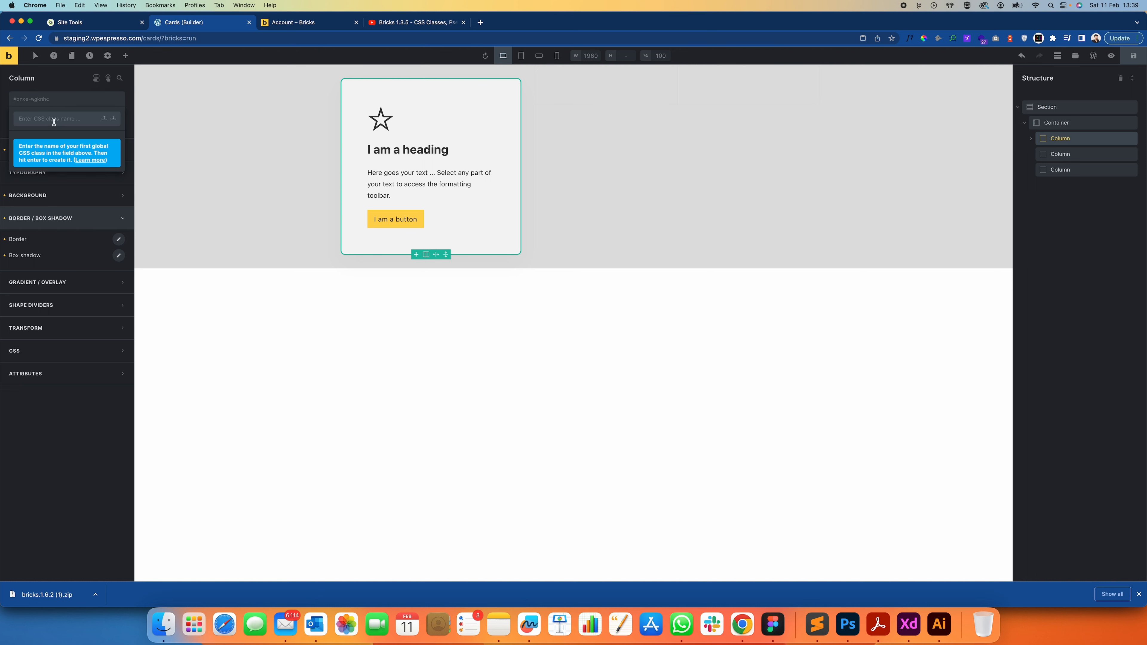
type("simple card version 1")
key("Return")
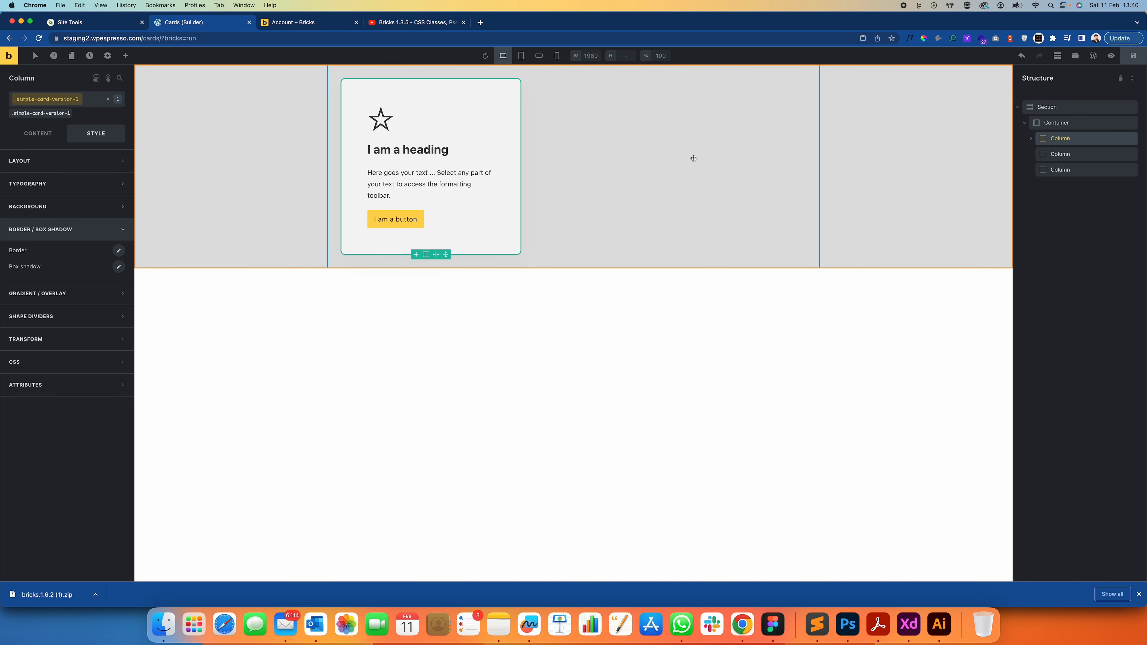
Delete the two empty columns from the container, keeping only the card column.
left_click(1065, 154)
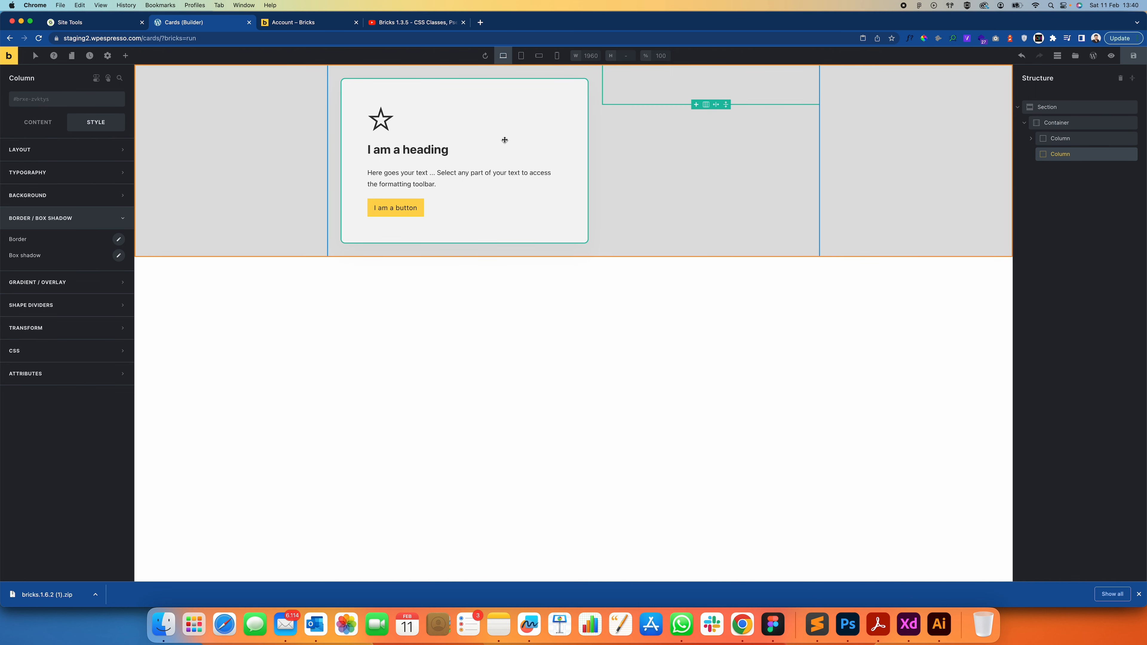
right_click(1074, 155)
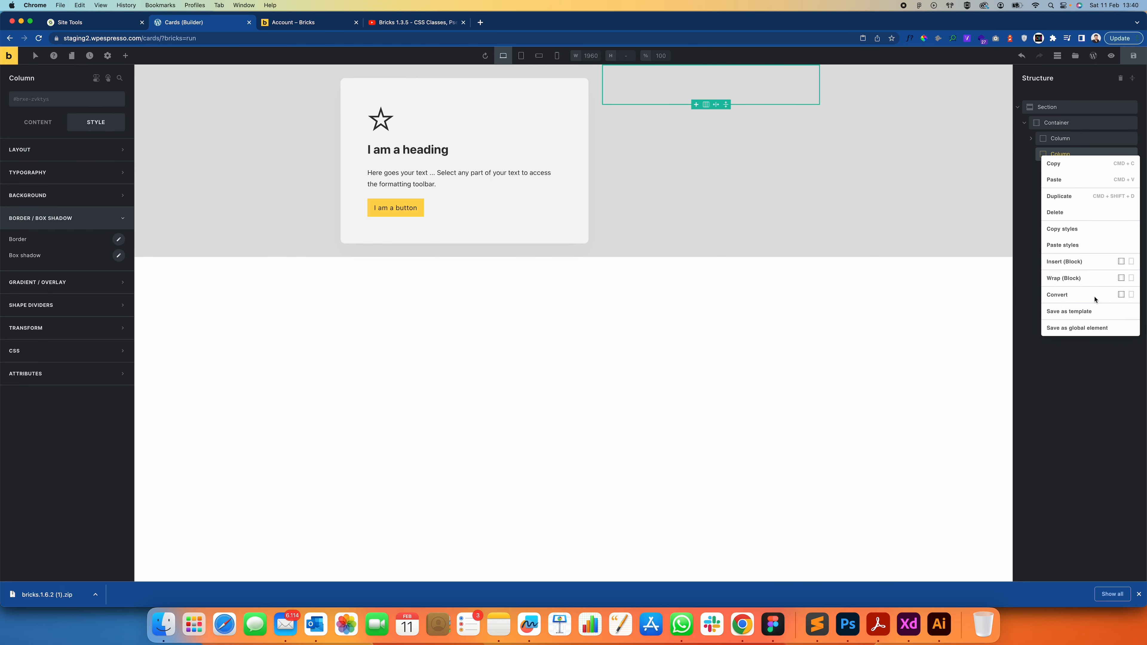
left_click(1080, 213)
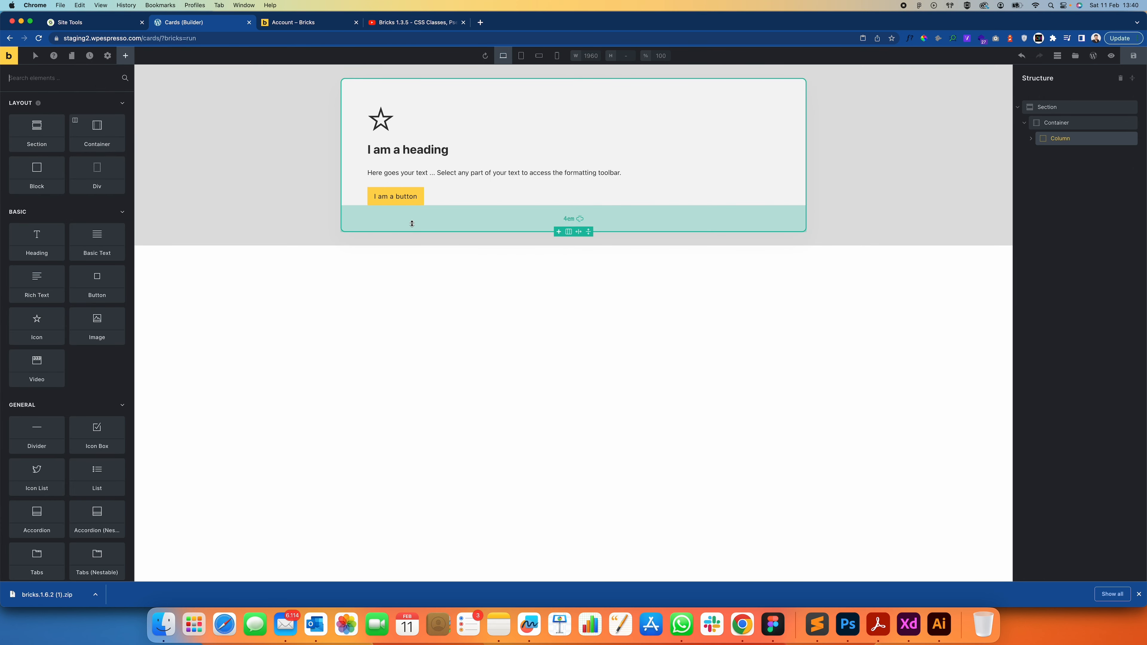
Duplicate the card column twice to make a row of three cards.
right_click(1063, 141)
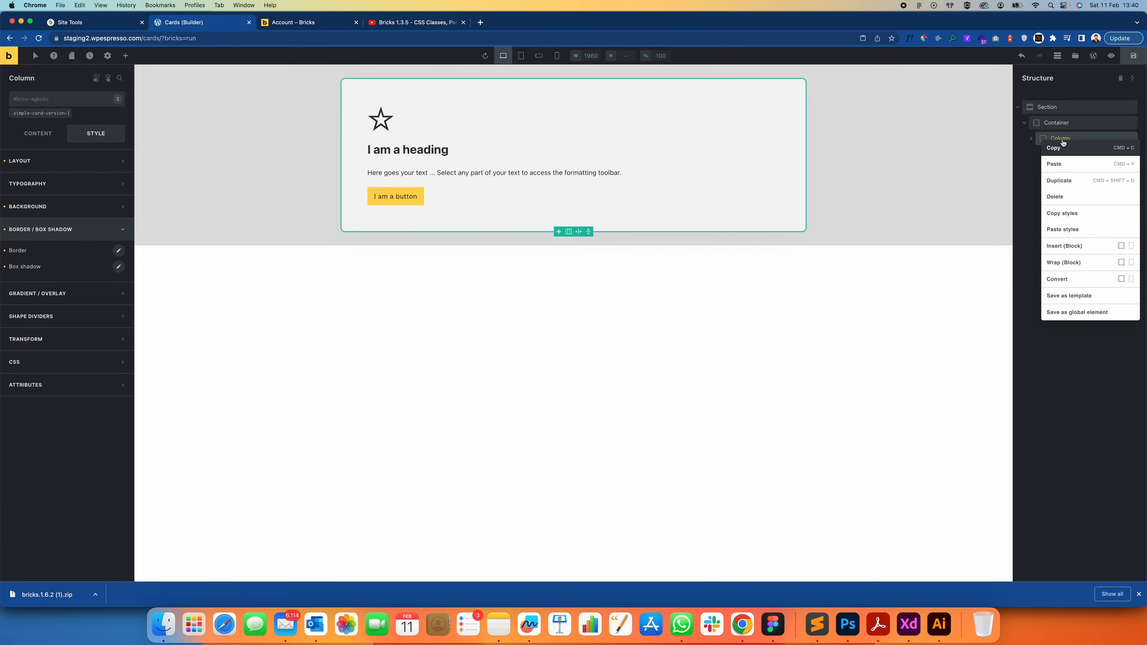
left_click(1074, 181)
right_click(1063, 141)
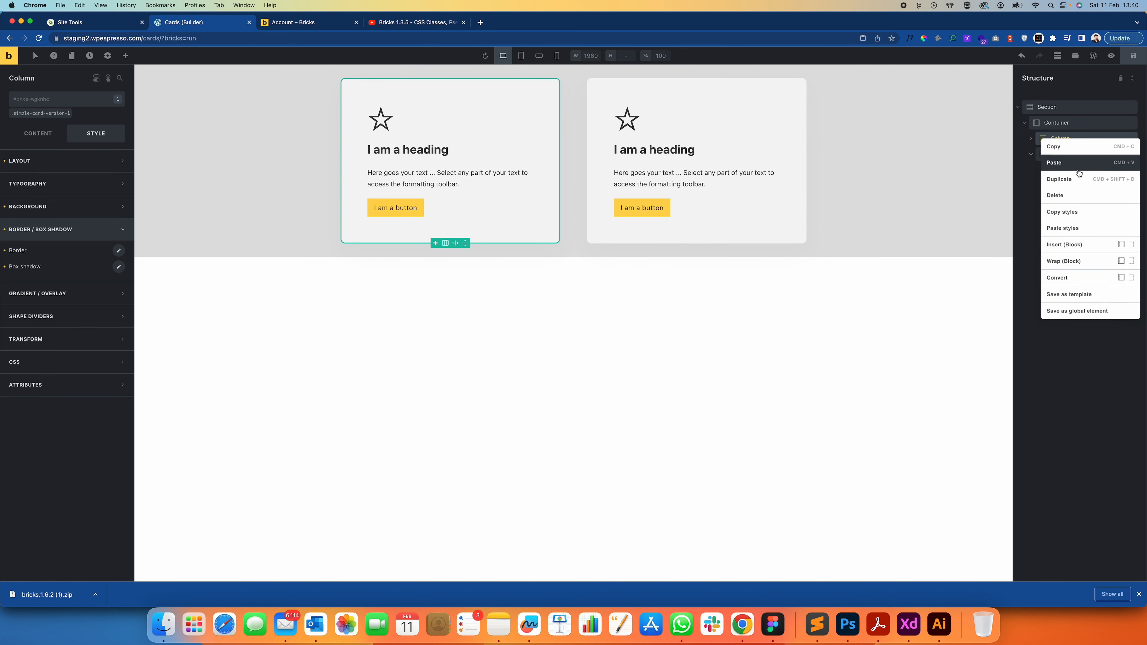
left_click(1080, 181)
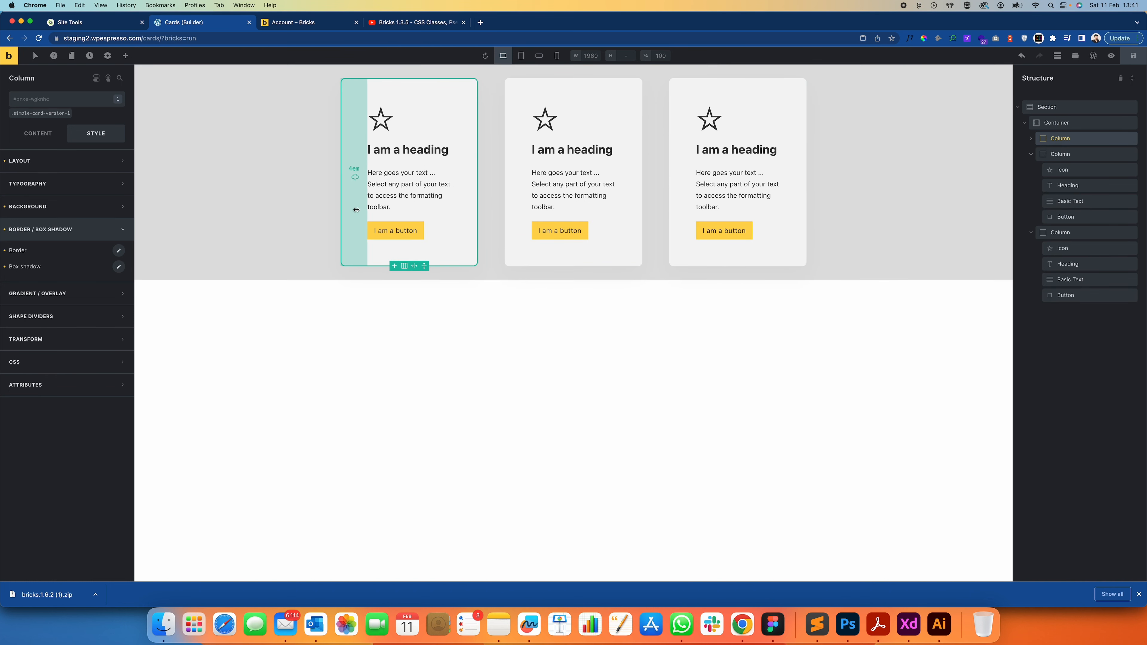
Set the background color of the simple-card-version-1 class to yellow #ffeb3b from the default palette.
left_click(42, 100)
left_click(40, 160)
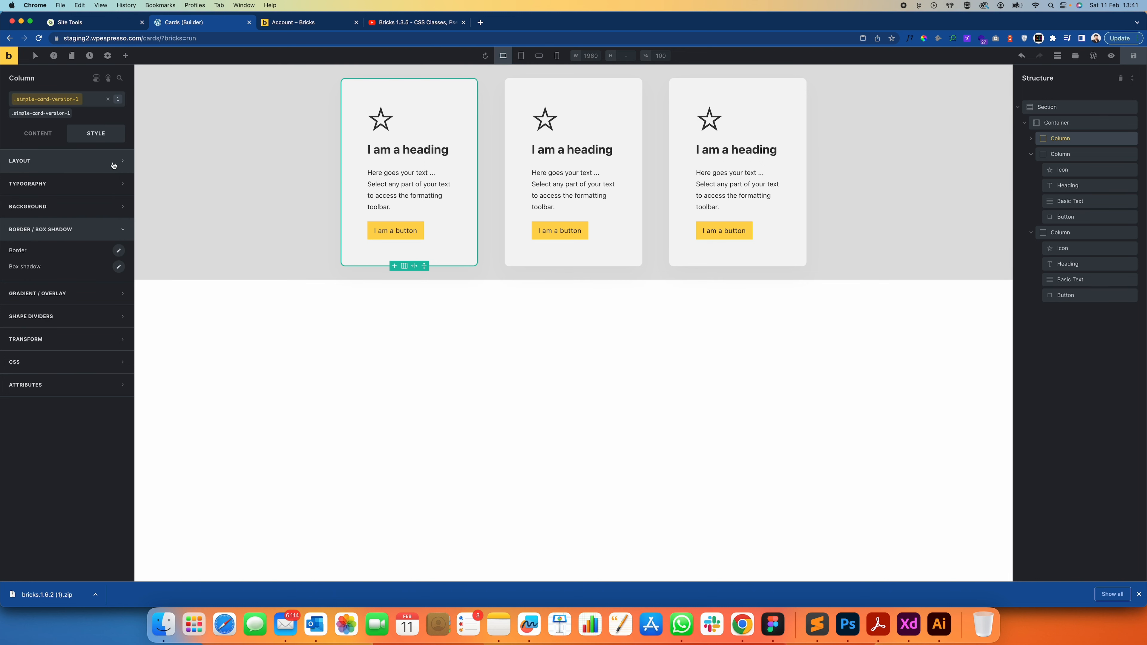
left_click(46, 208)
left_click(119, 227)
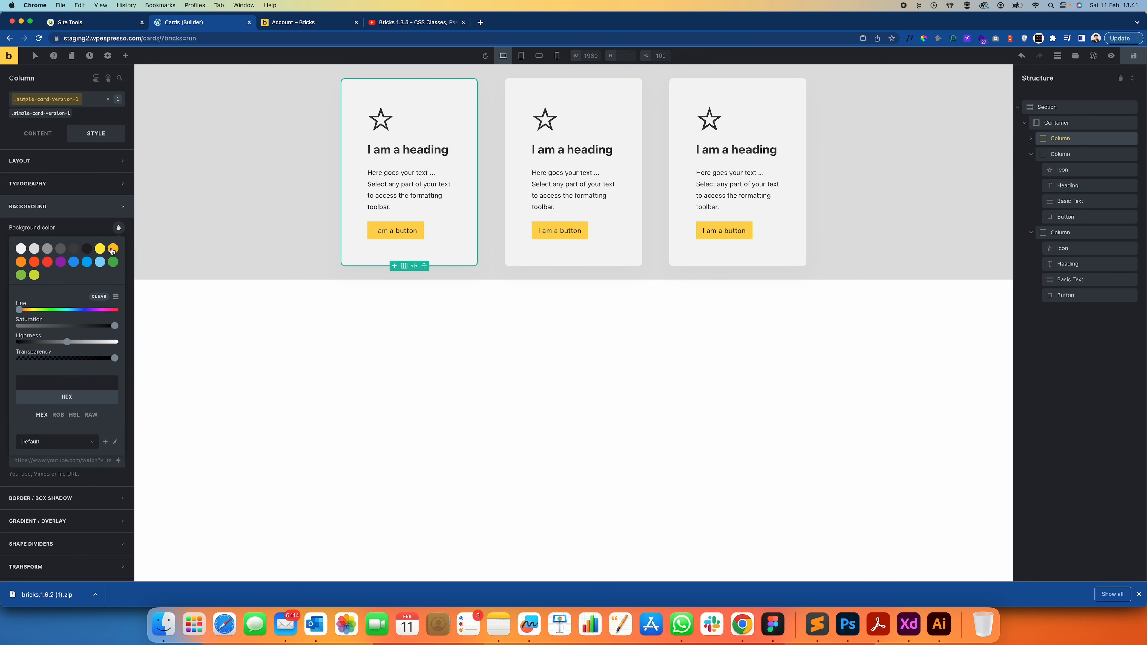
left_click(100, 249)
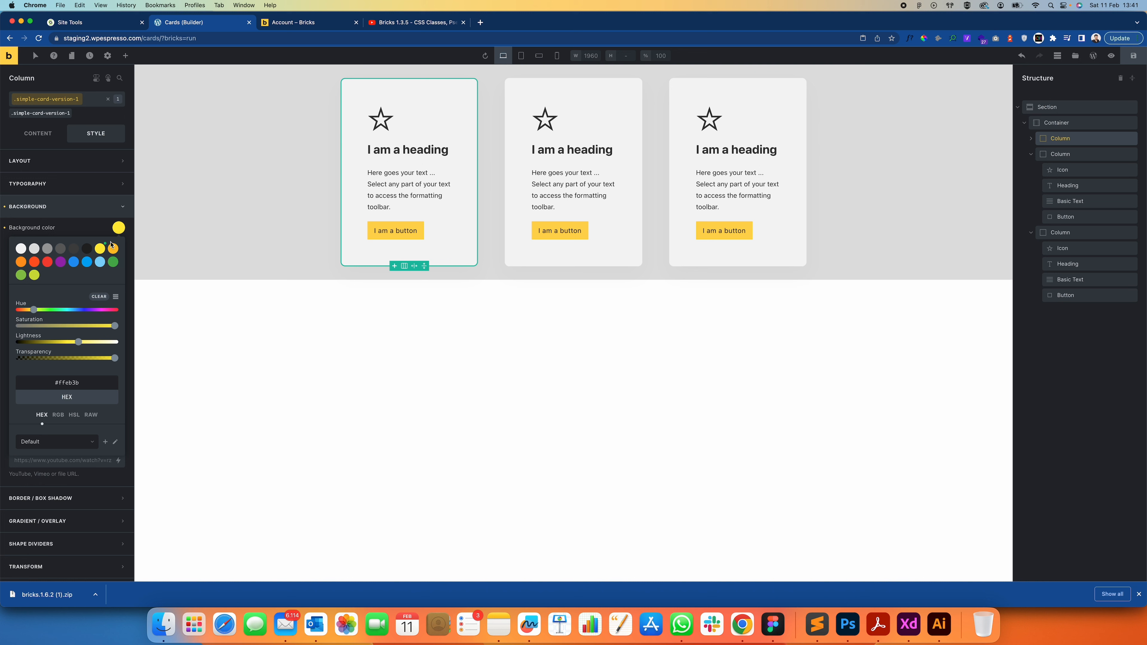
left_click(99, 235)
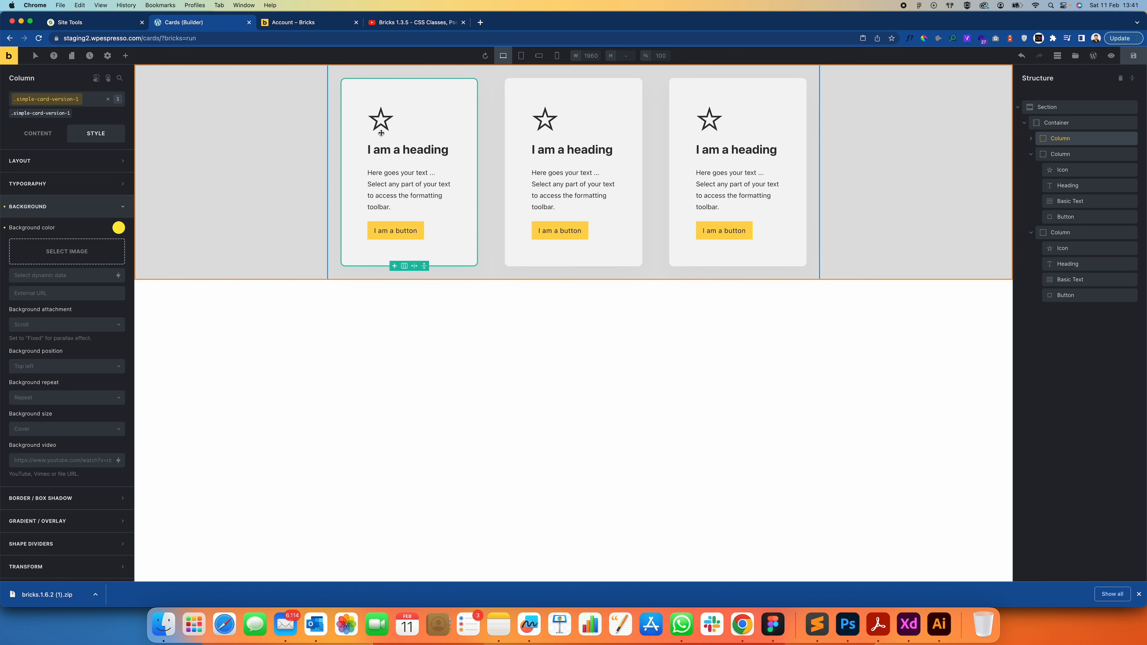
Switch from the class to the first column's own styles and clear its element-level background color.
left_click(108, 99)
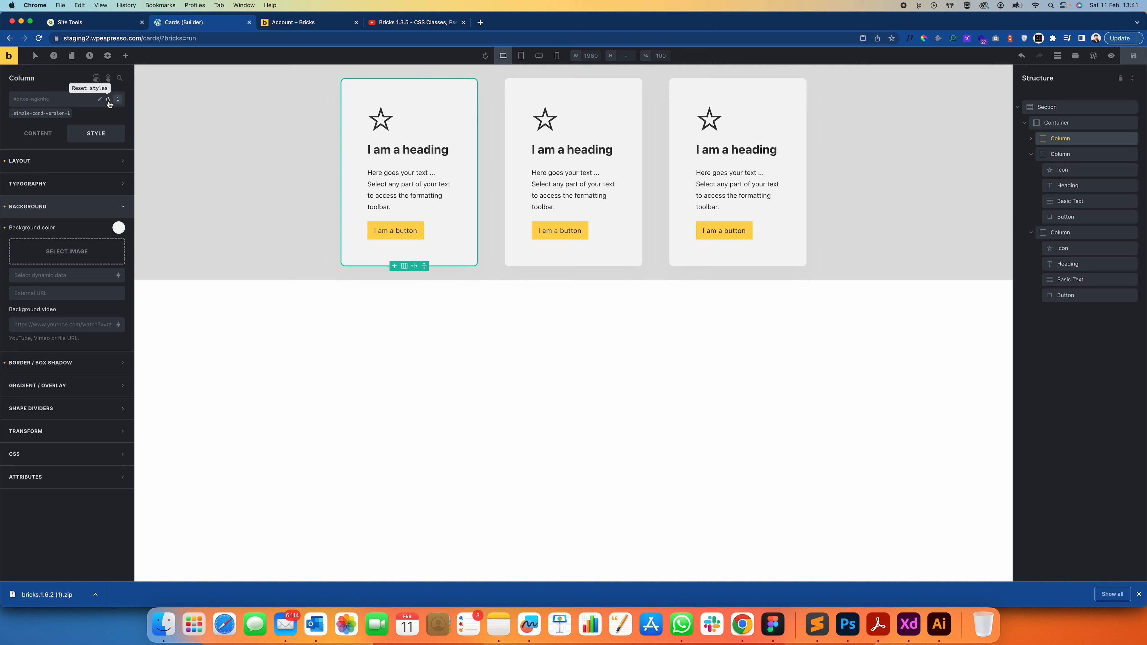
left_click(80, 211)
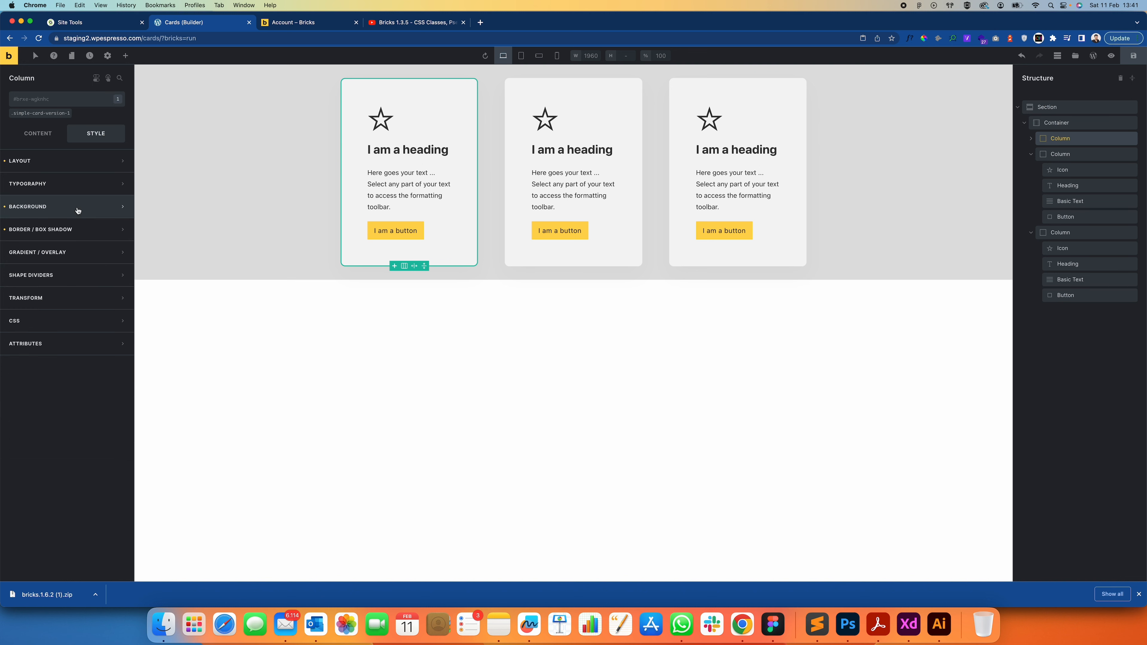
left_click(79, 210)
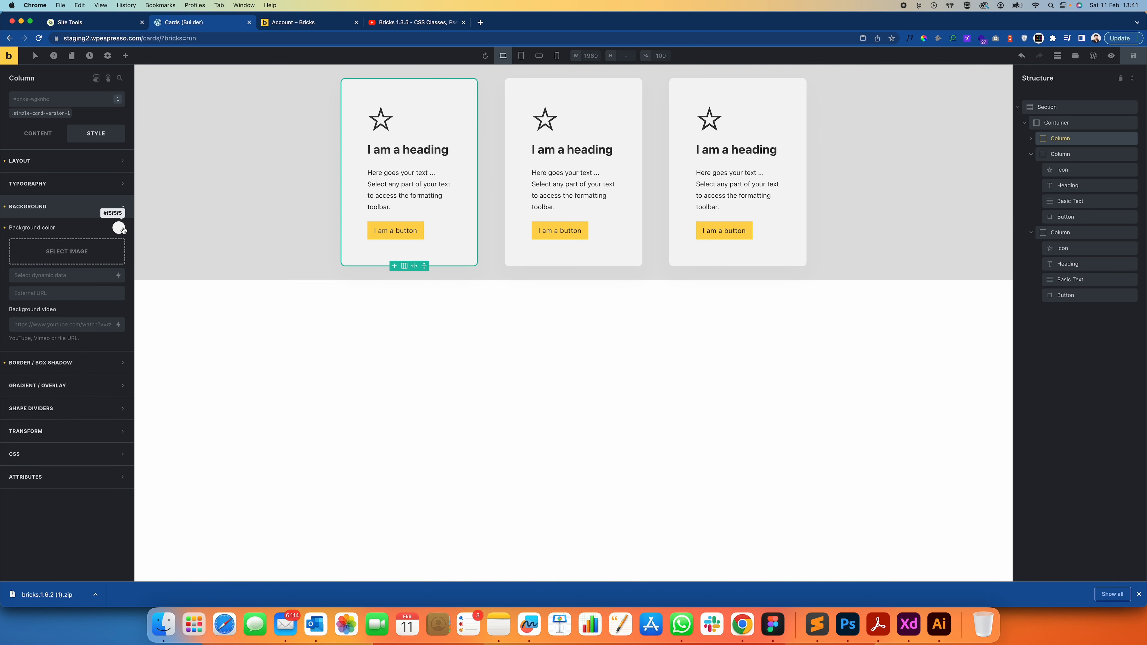
left_click(4, 228)
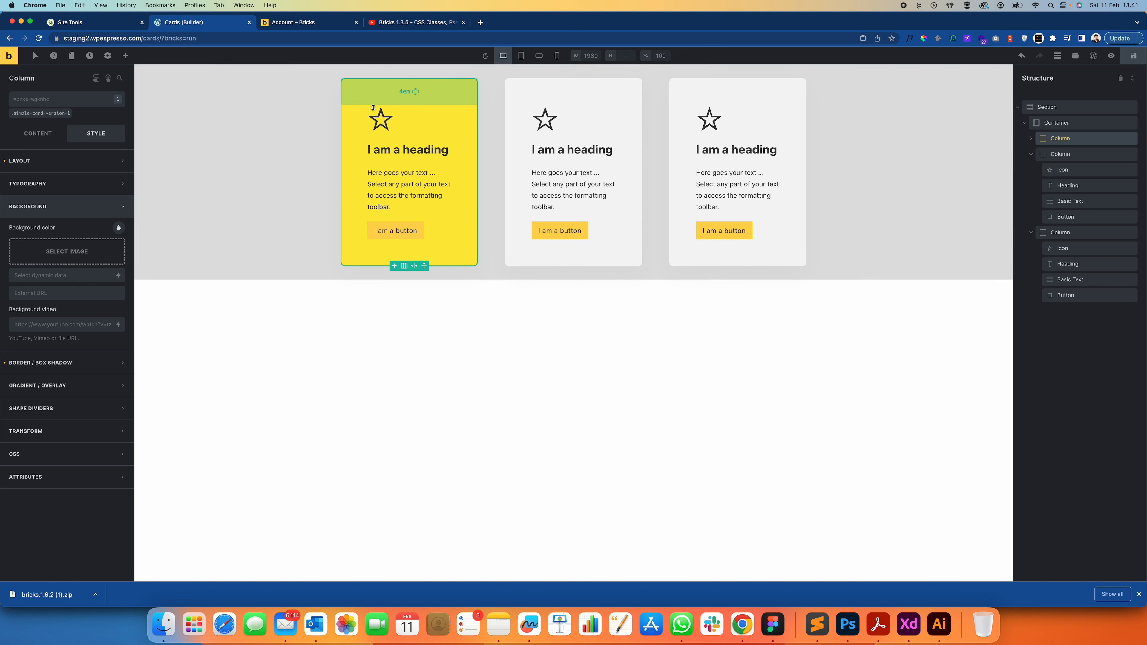
Set the first column's element-level background back to #F5F5F5, and clear that color again.
left_click(118, 228)
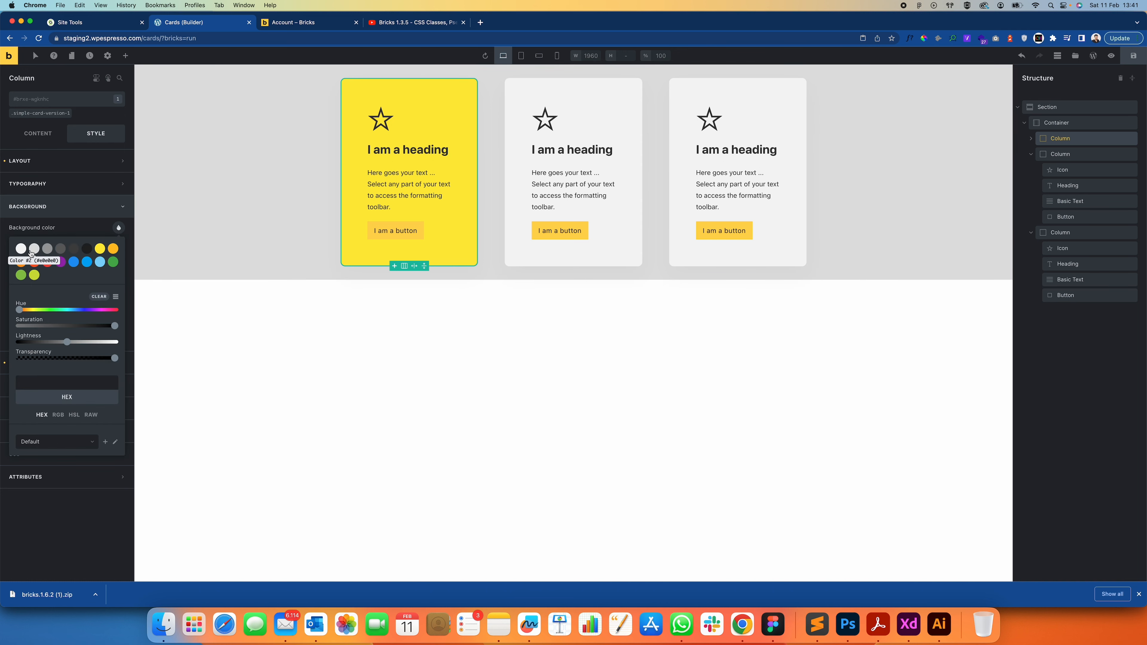
left_click(21, 249)
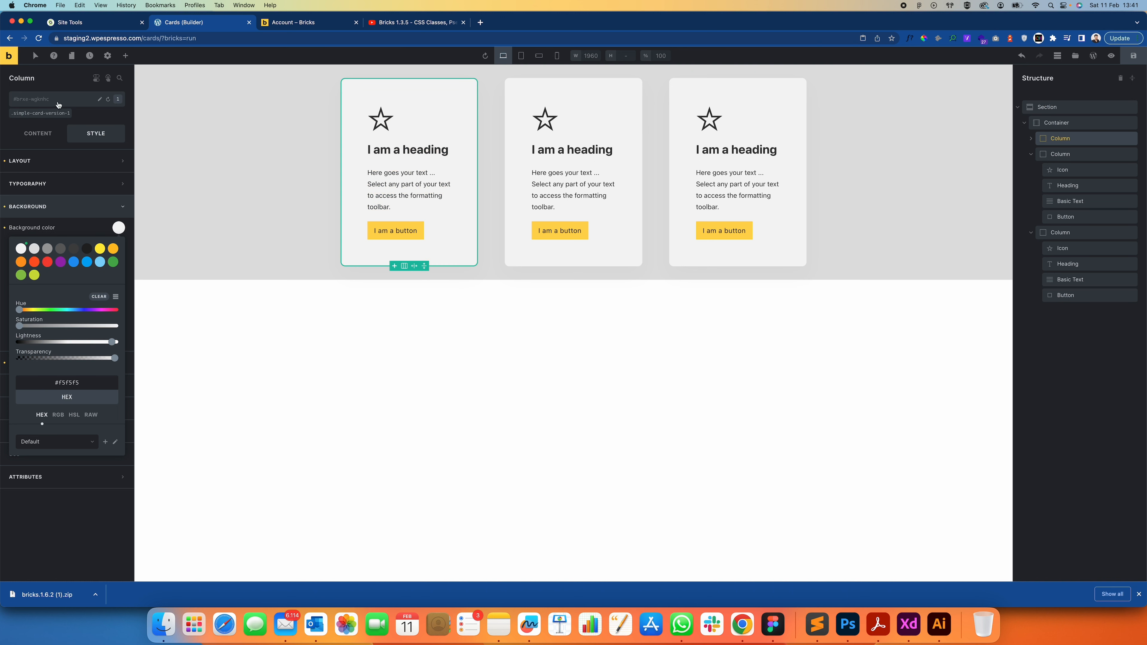
left_click(5, 228)
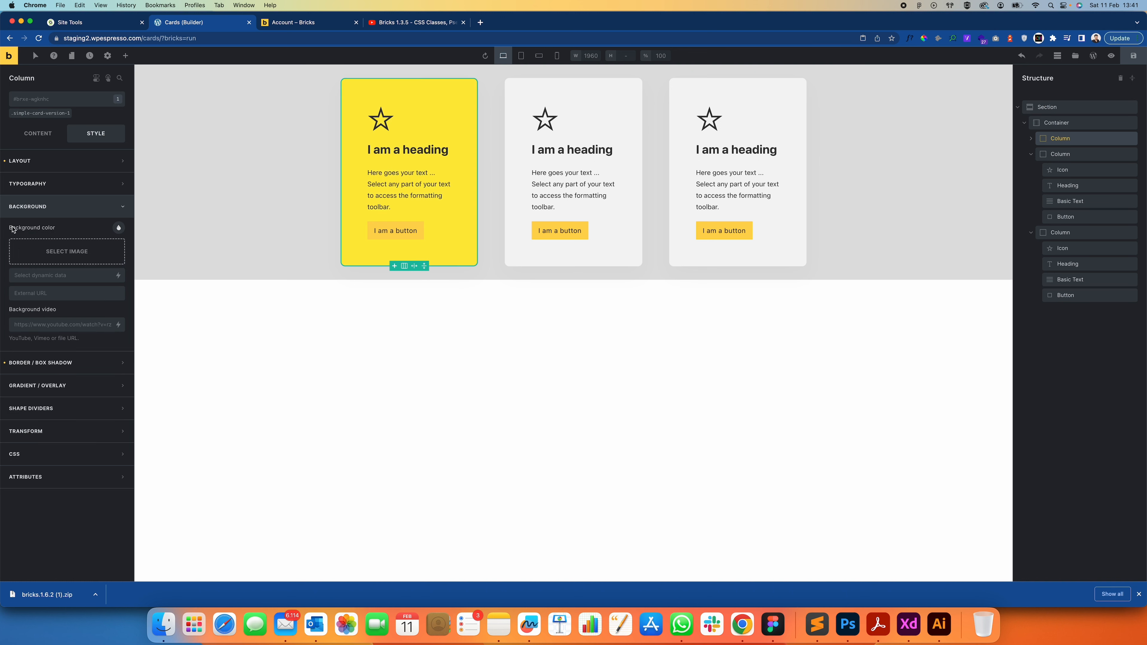
Select the simple-card-version-1 class on the first column to check its background color.
left_click(52, 105)
left_click(40, 160)
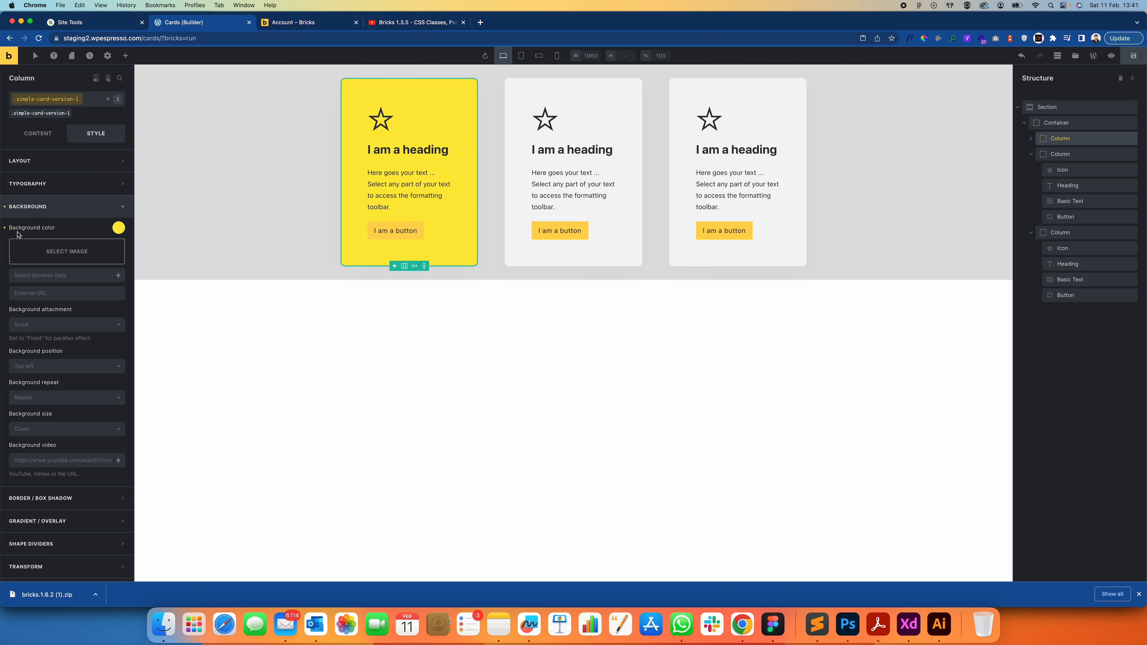
mouse_move(6, 232)
Clear the element-level background color of the second and third columns so the class color applies.
left_click(520, 107)
left_click(543, 101)
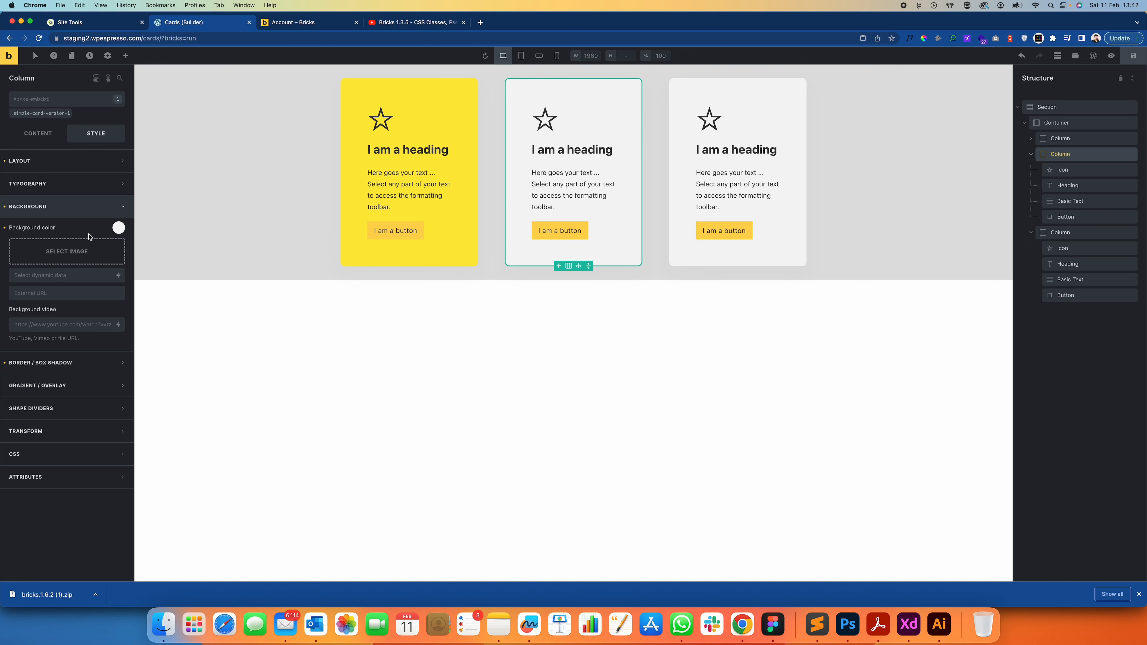
mouse_move(117, 230)
left_click(9, 228)
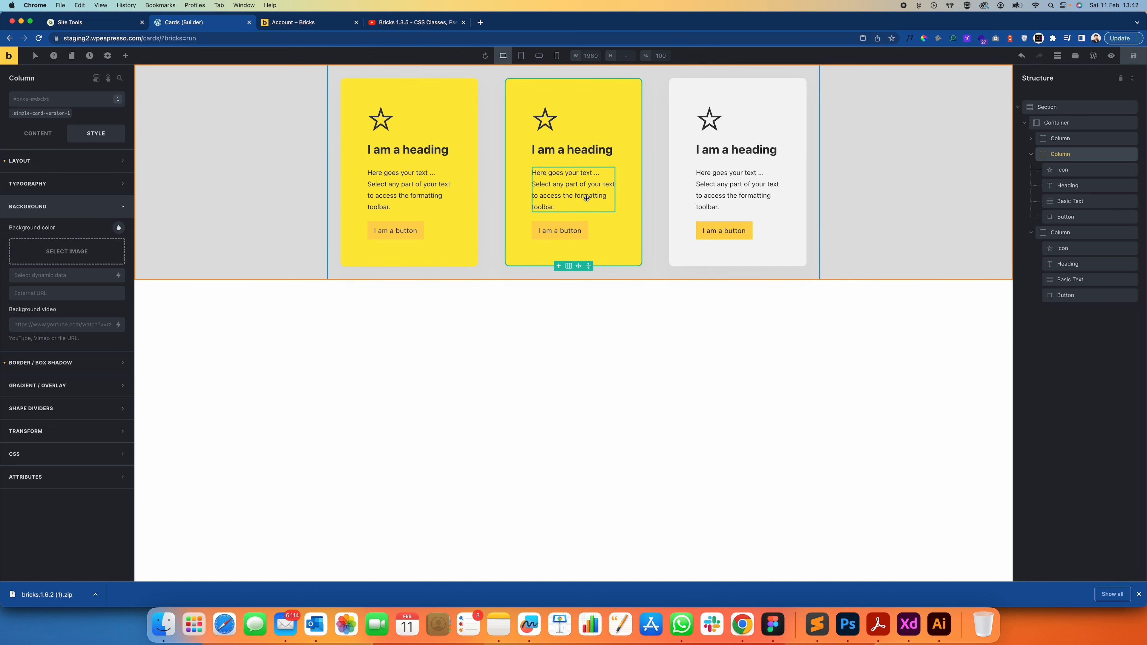
left_click(677, 107)
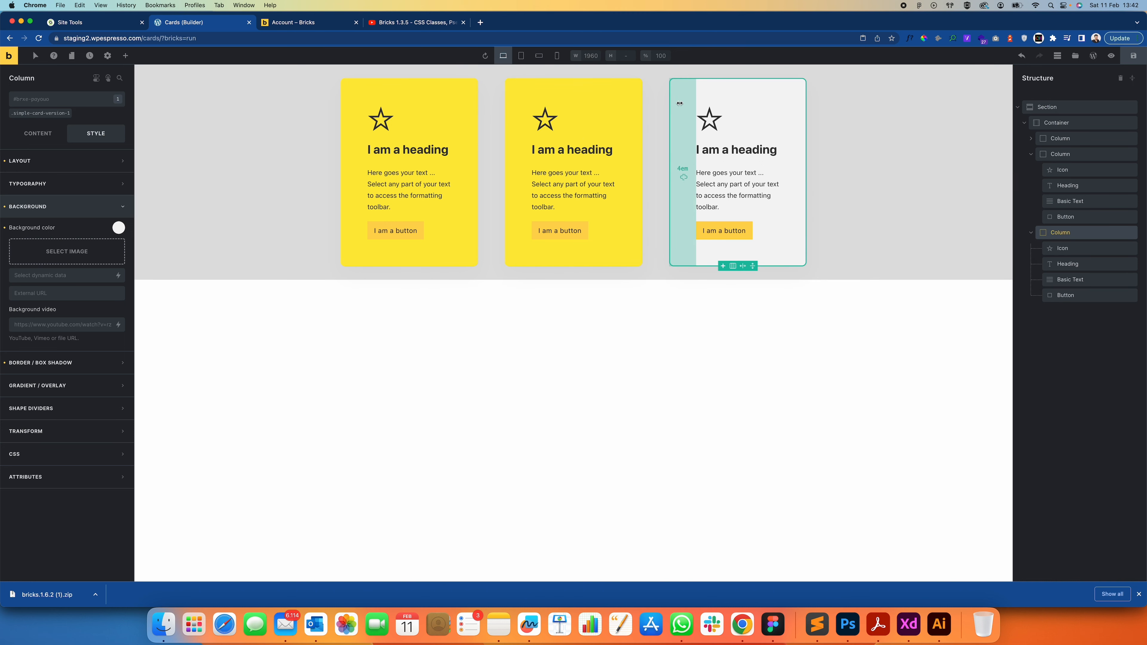
left_click(6, 229)
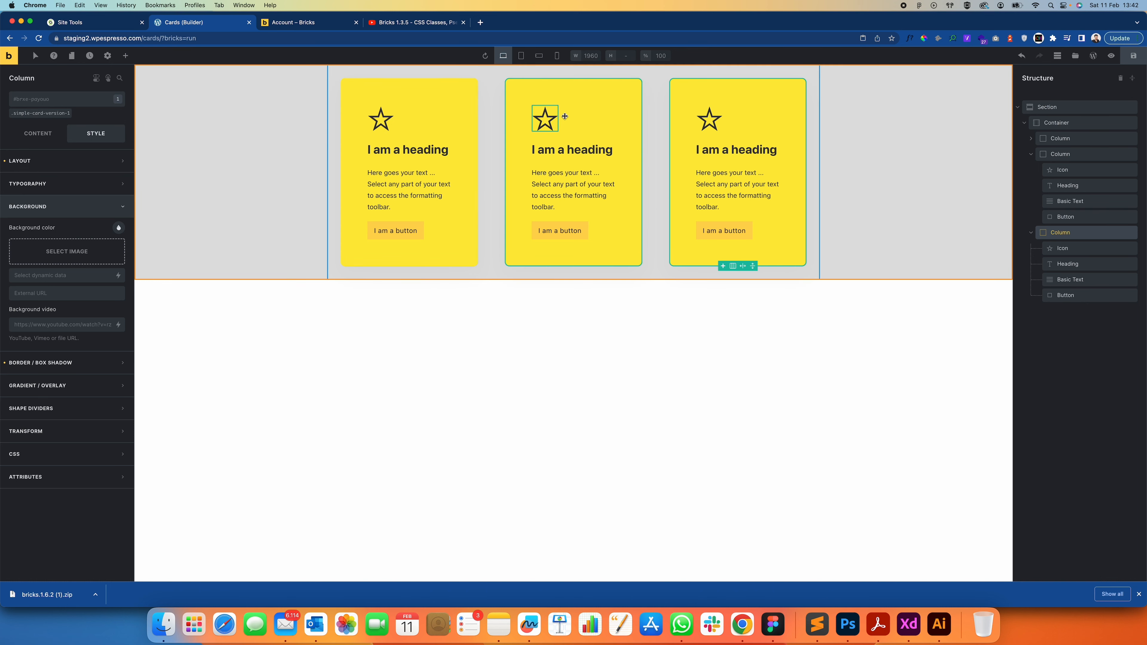
Remove the simple-card-version-1 class from the third column and assign the same class to it again.
left_click(71, 109)
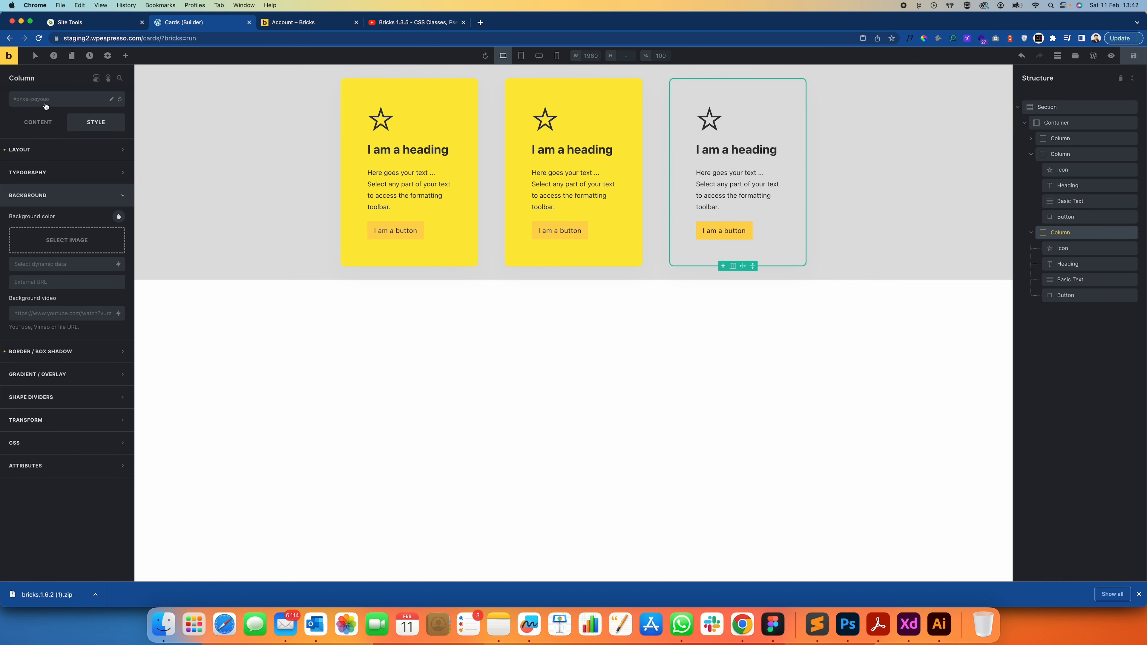
left_click(60, 99)
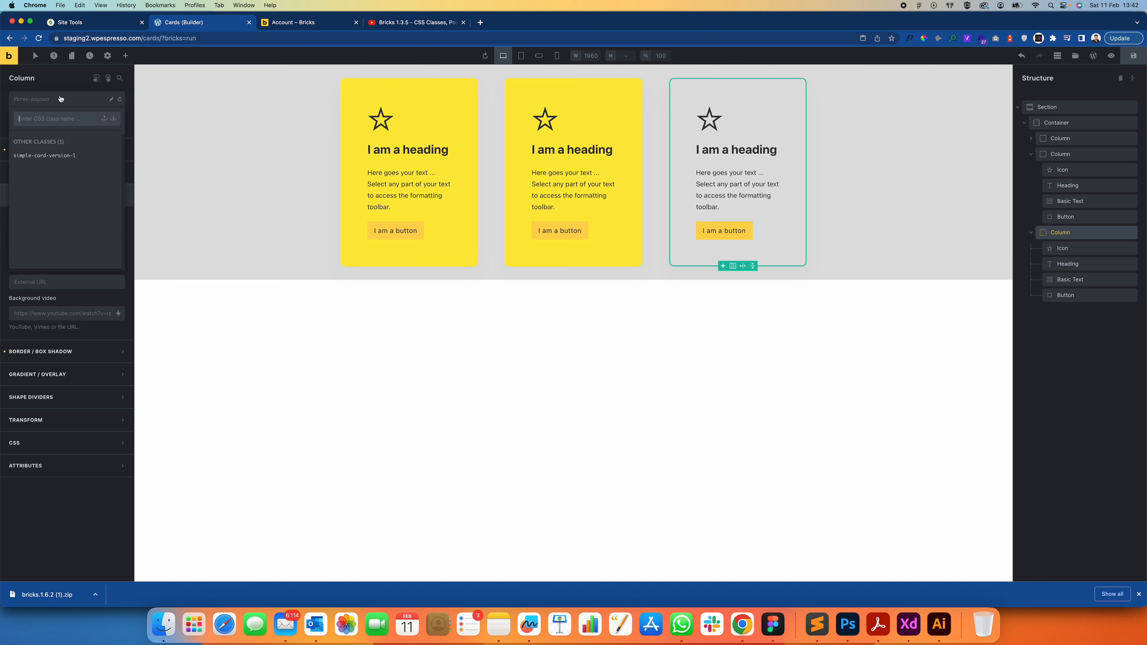
left_click(69, 155)
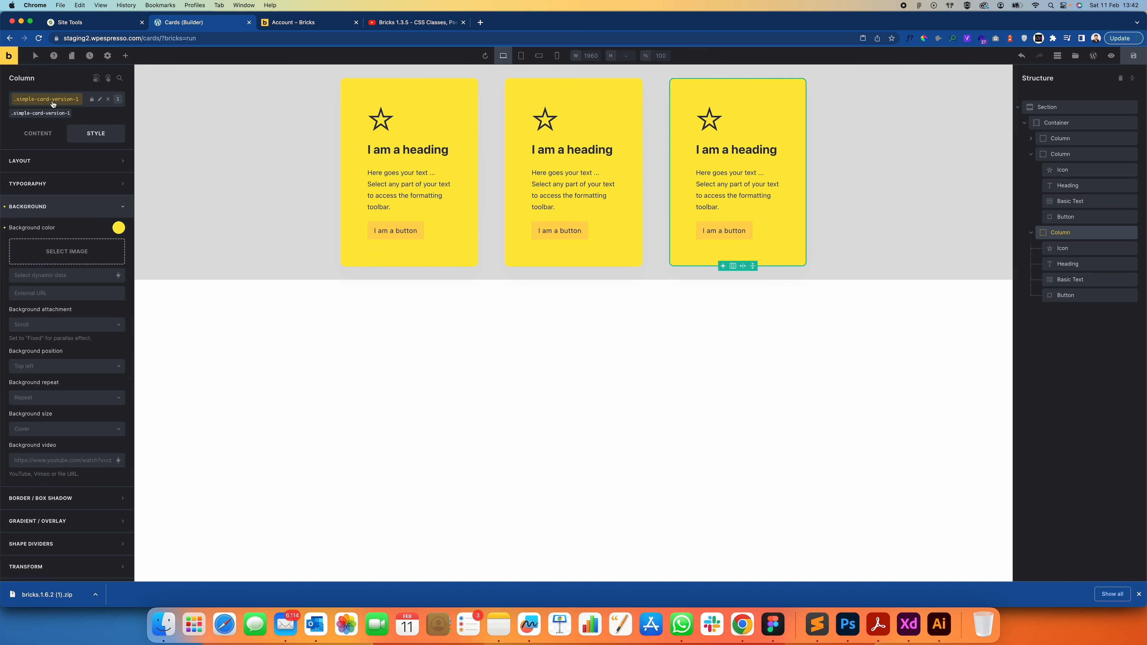
Switch the third column between element-level and simple-card-version-1 class styling to compare the background settings.
left_click(108, 99)
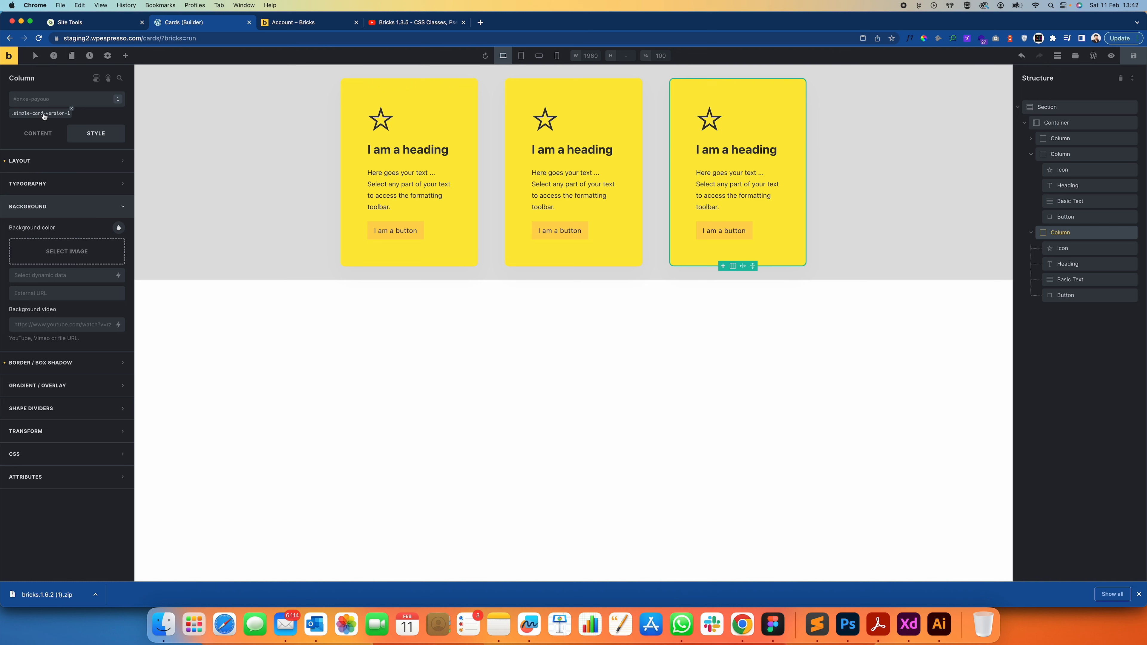
left_click(43, 104)
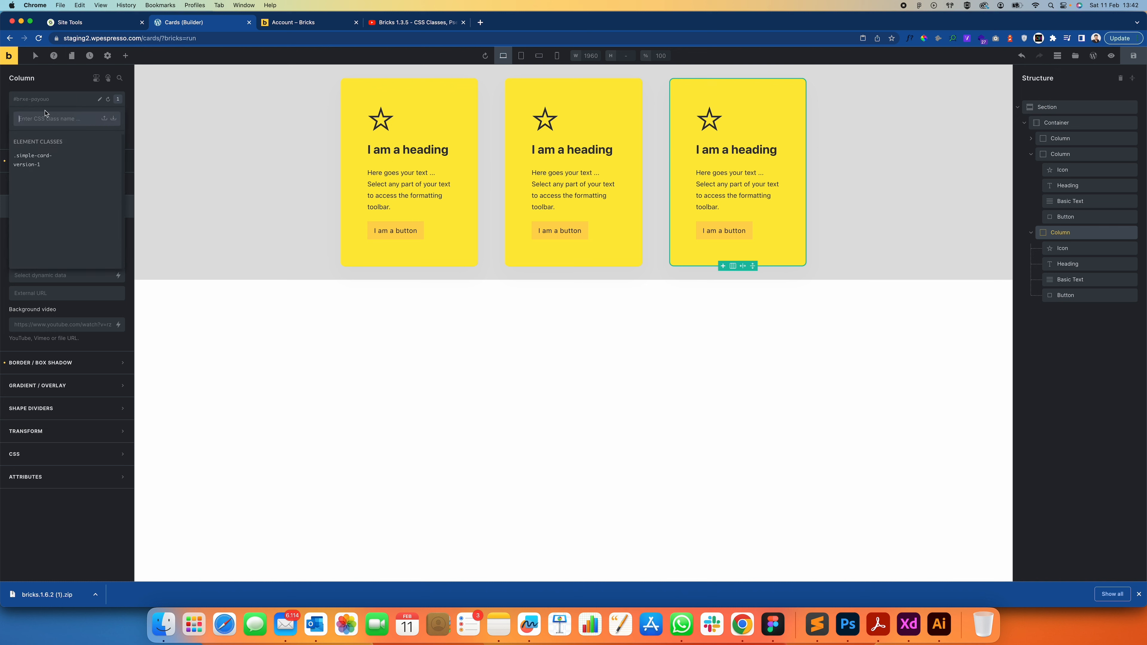
left_click(47, 158)
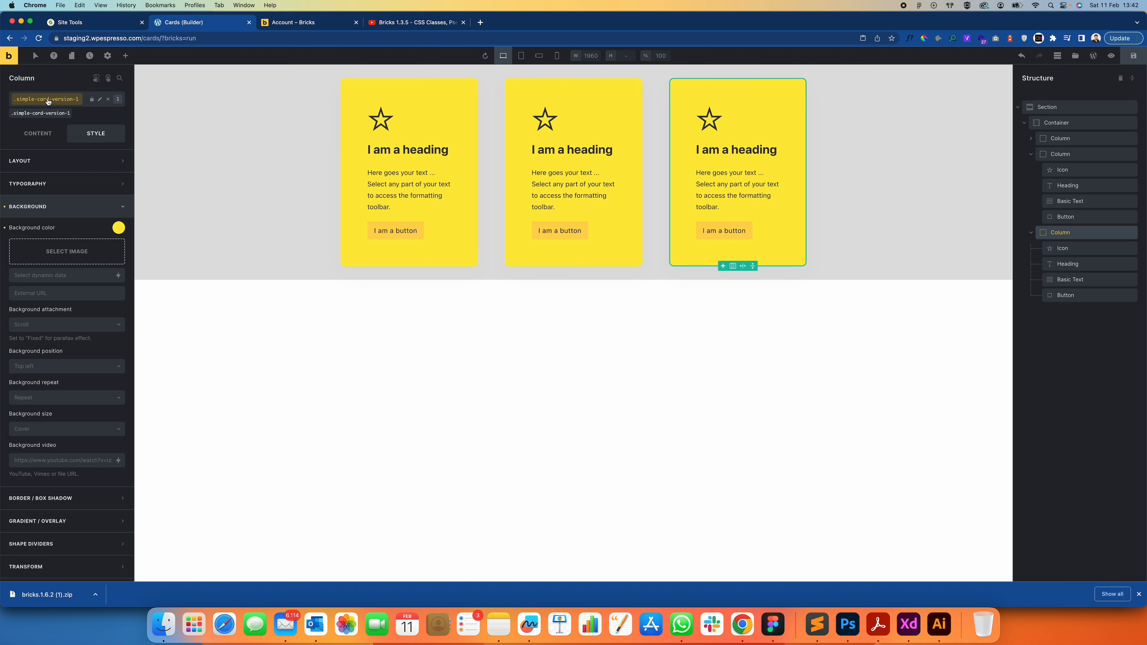
left_click(107, 99)
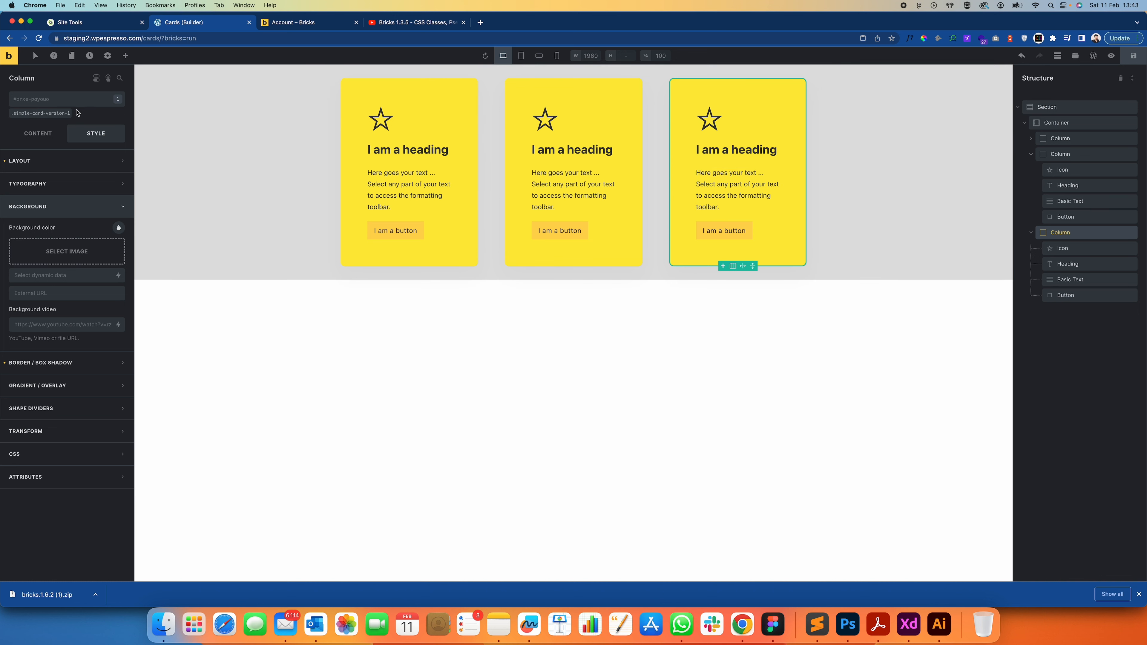
left_click(58, 114)
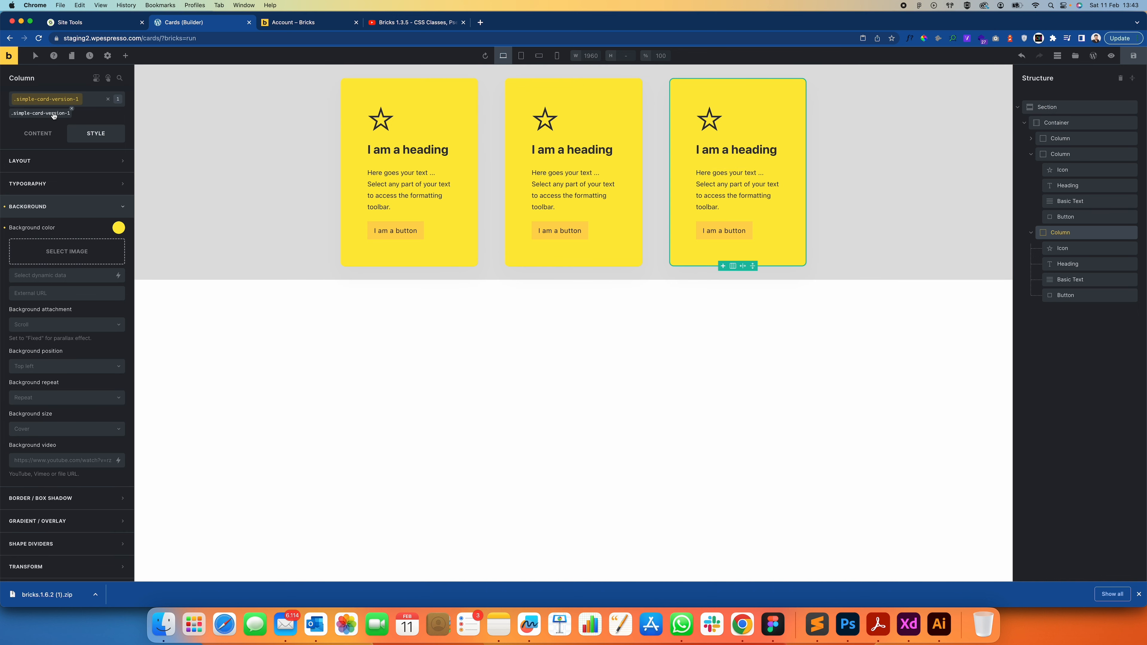
Take the simple-card-version-1 class off the third column and reassign it from the existing classes.
left_click(108, 99)
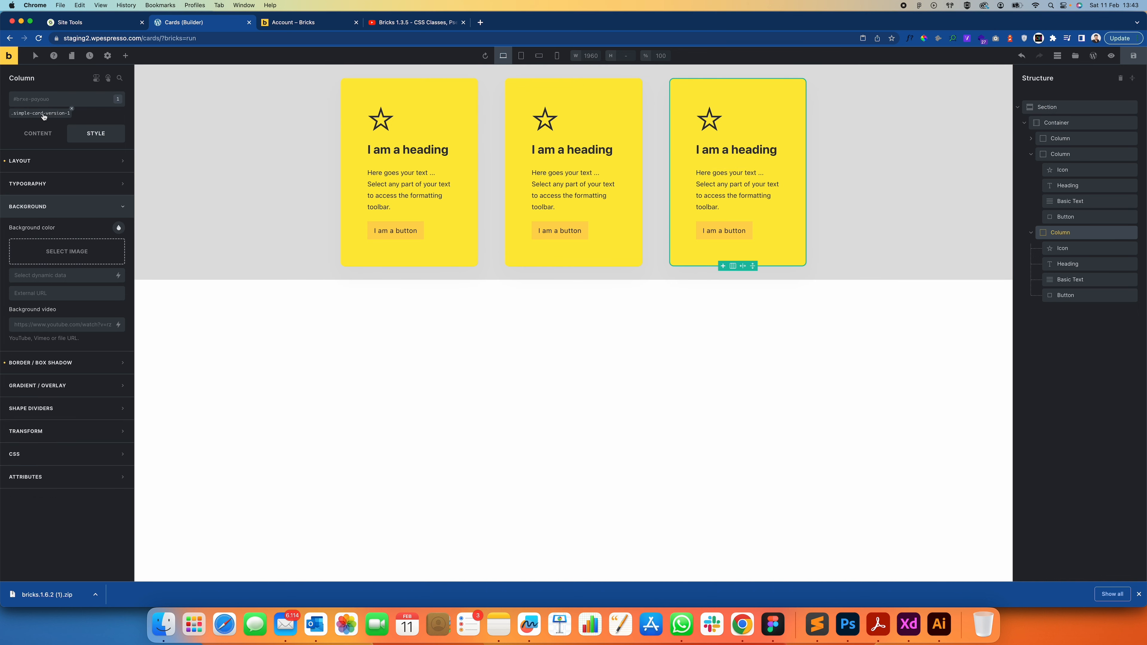
left_click(72, 109)
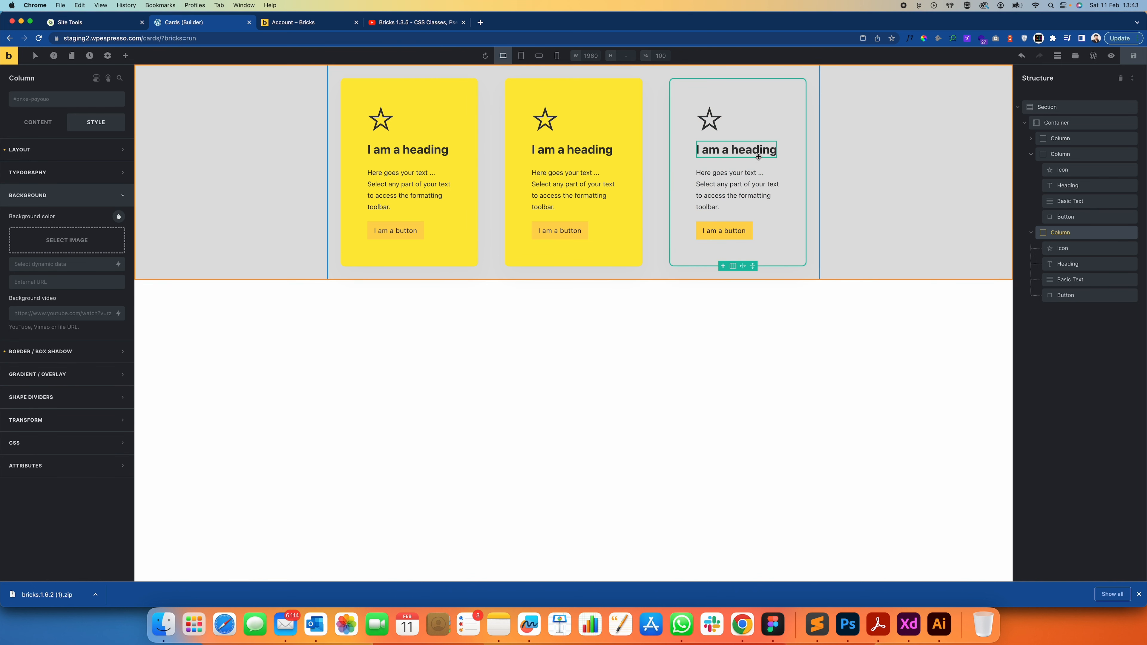
left_click(54, 99)
left_click(44, 155)
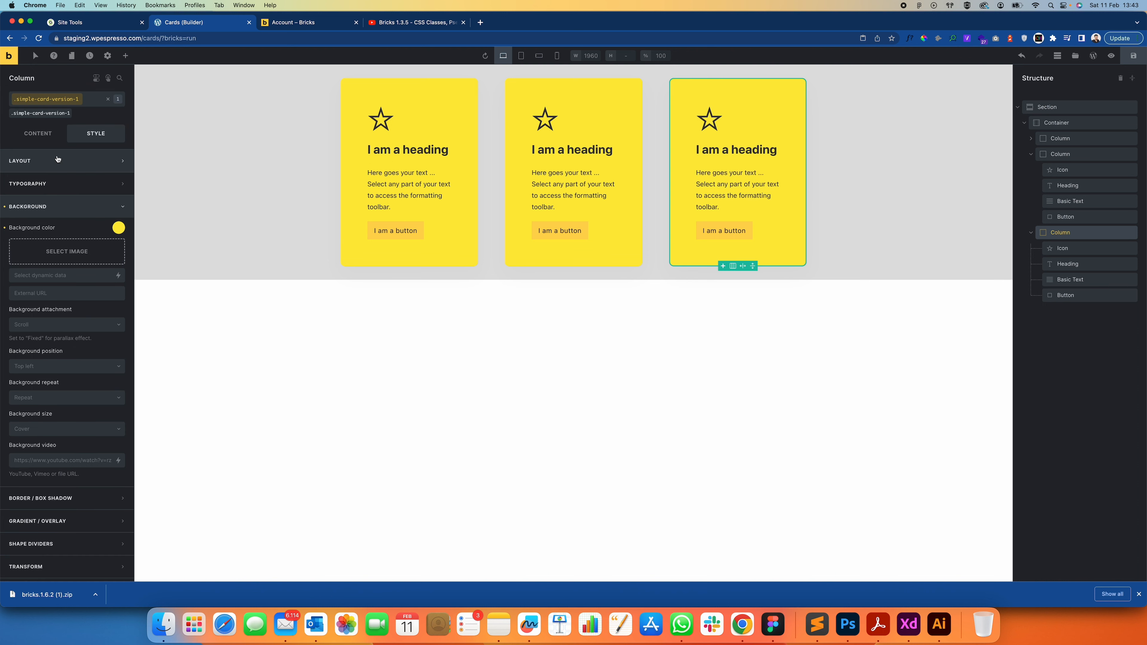
Try green #4caf50 as the background color of the simple-card-version-1 class, and set it to #f5f5f5 instead.
left_click(108, 102)
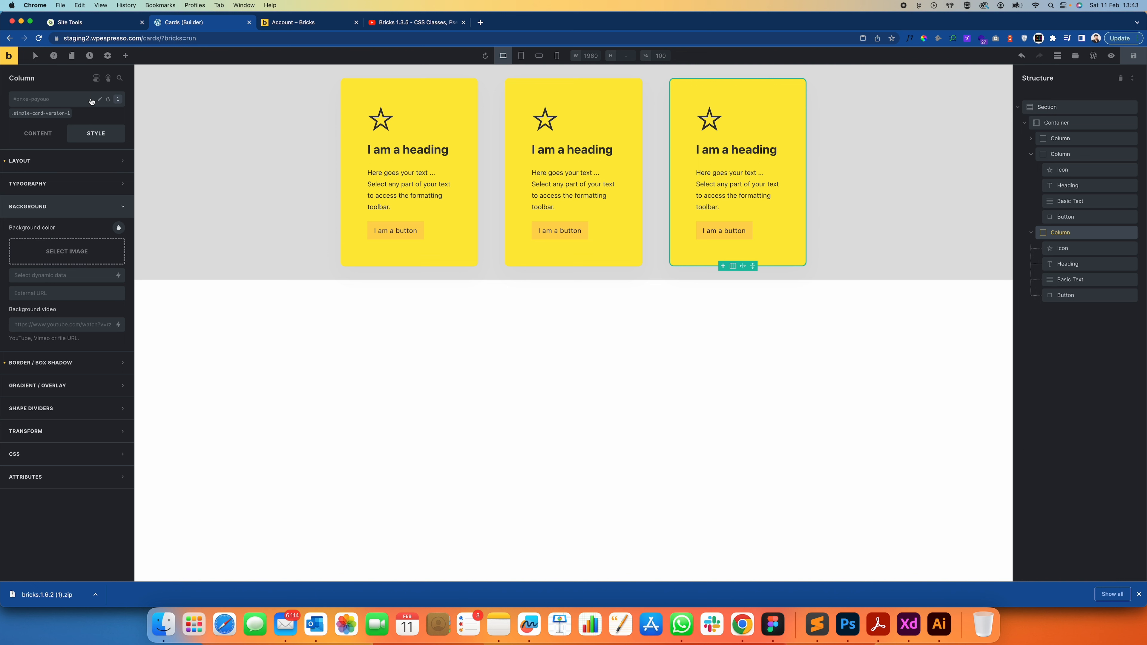
left_click(48, 115)
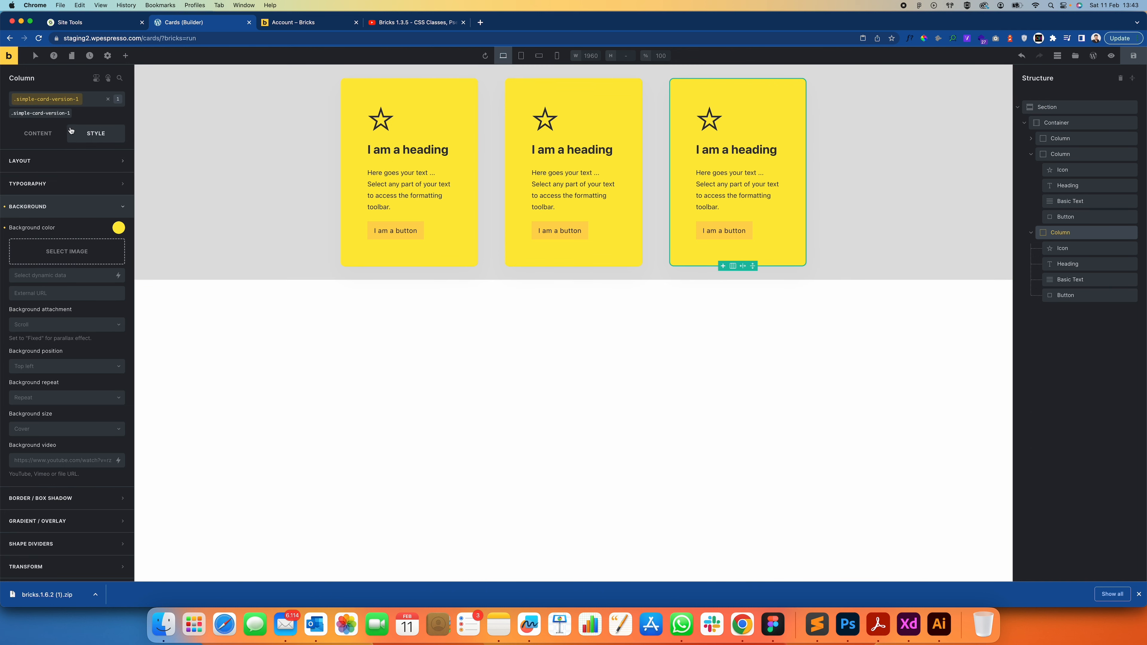
left_click(119, 227)
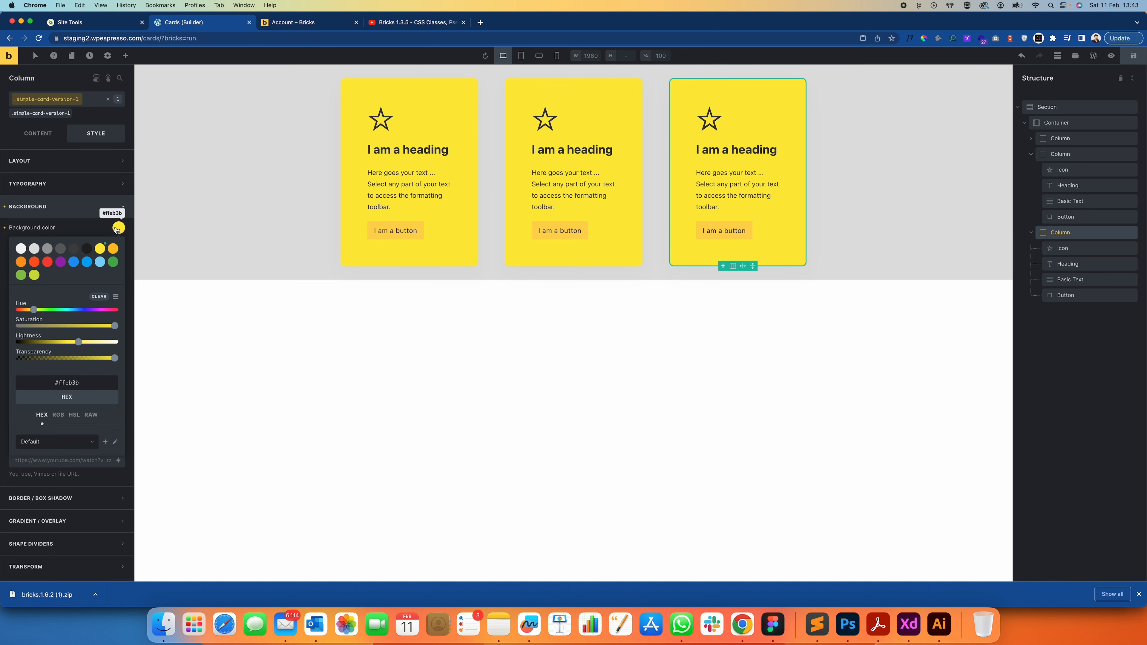
left_click(115, 262)
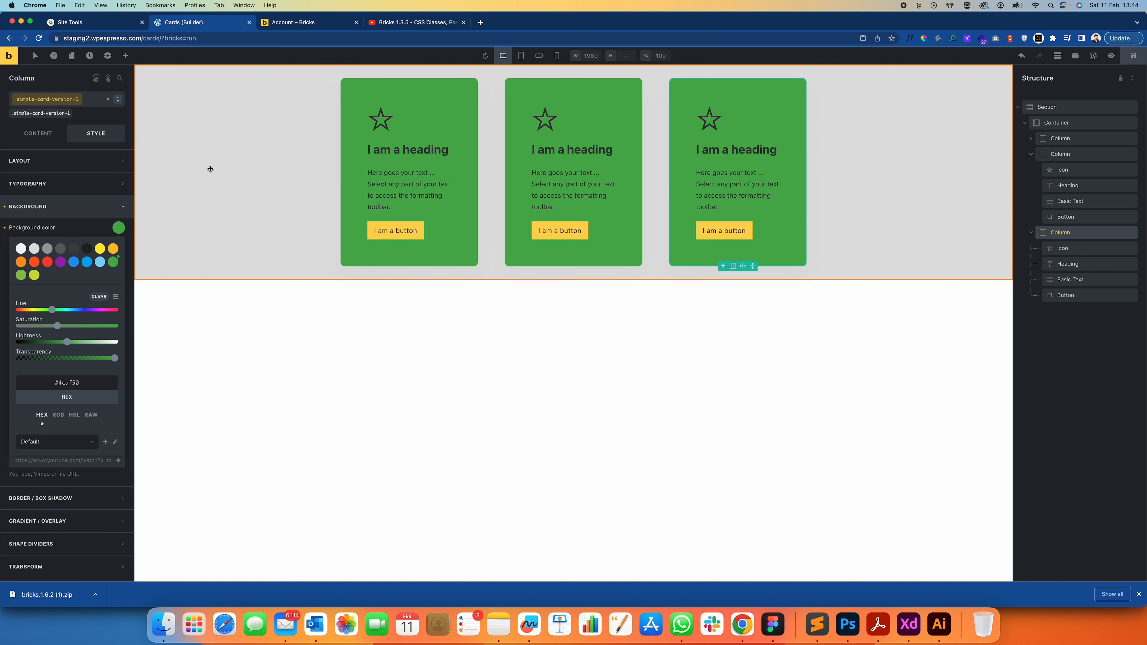
left_click(21, 248)
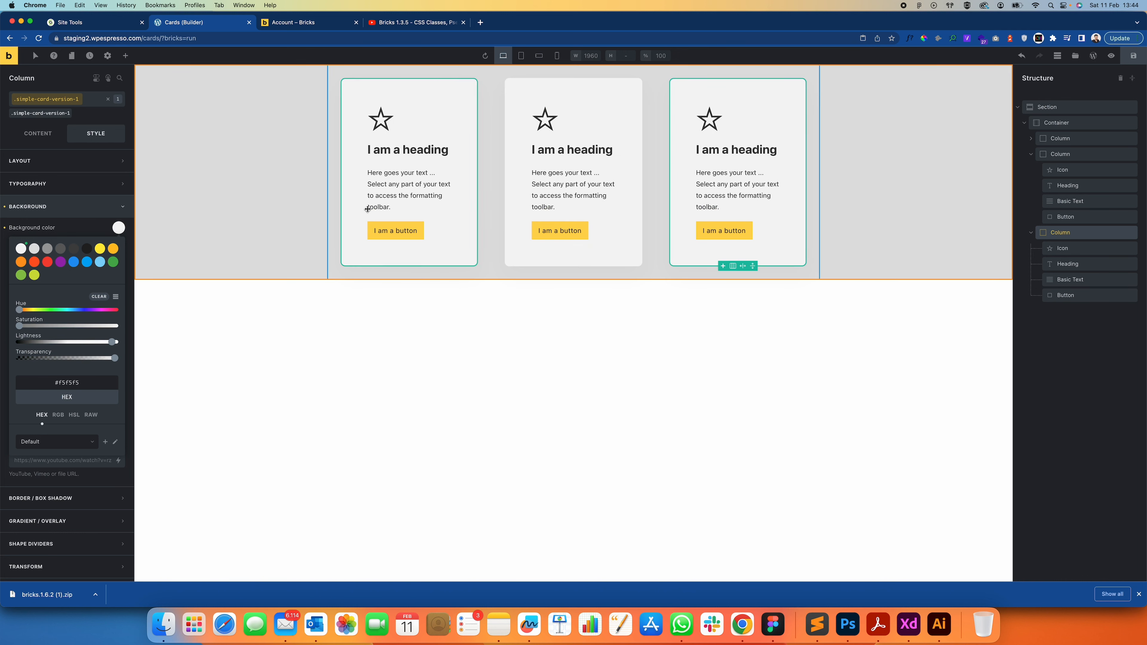